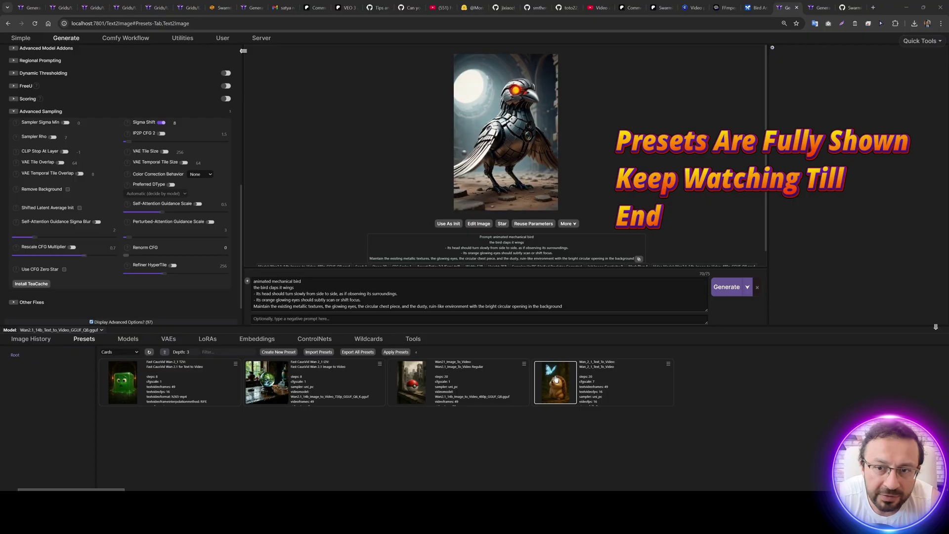
Step: Scroll through the t2v_test1–3 ant grids and the realistic-ant test4 grid, then return to SwarmUI
{"action": "left_click", "coordinate": [188, 7]}
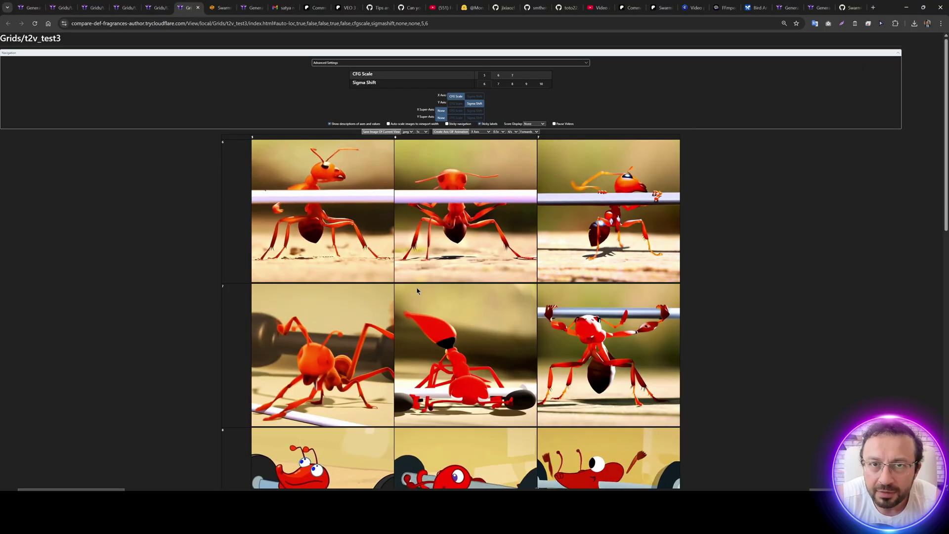
{"action": "scroll", "coordinate": [417, 291], "scroll_direction": "down", "scroll_amount": 10}
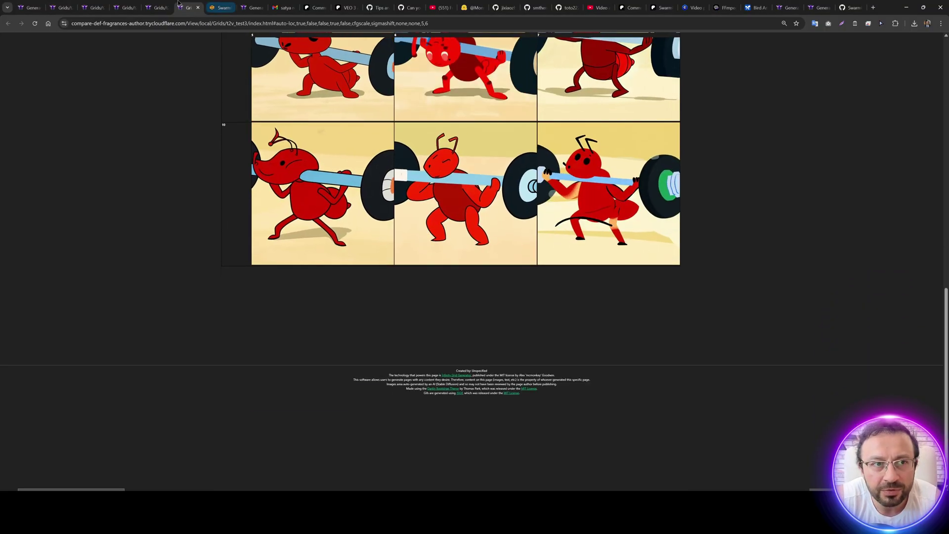
{"action": "left_click", "coordinate": [158, 6]}
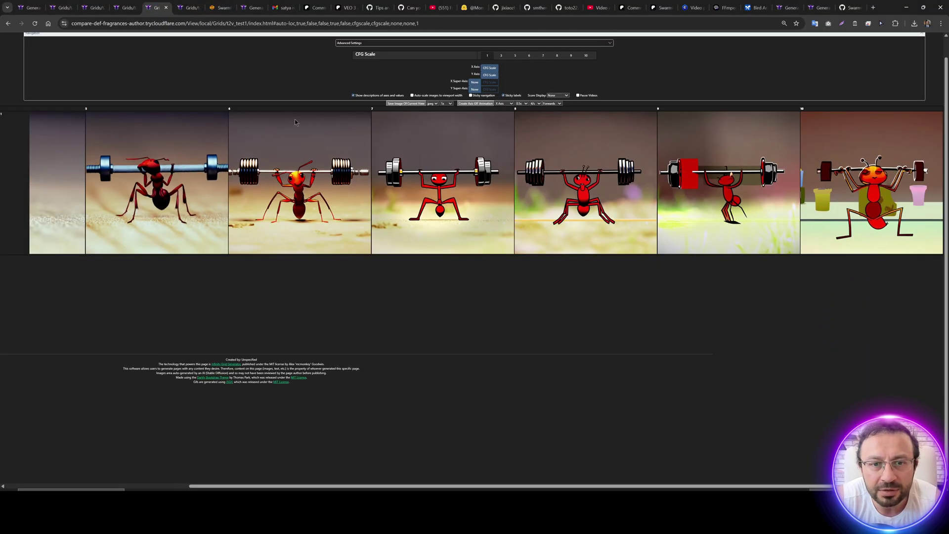
{"action": "left_click", "coordinate": [119, 7]}
{"action": "scroll", "coordinate": [440, 203], "scroll_direction": "down", "scroll_amount": 3}
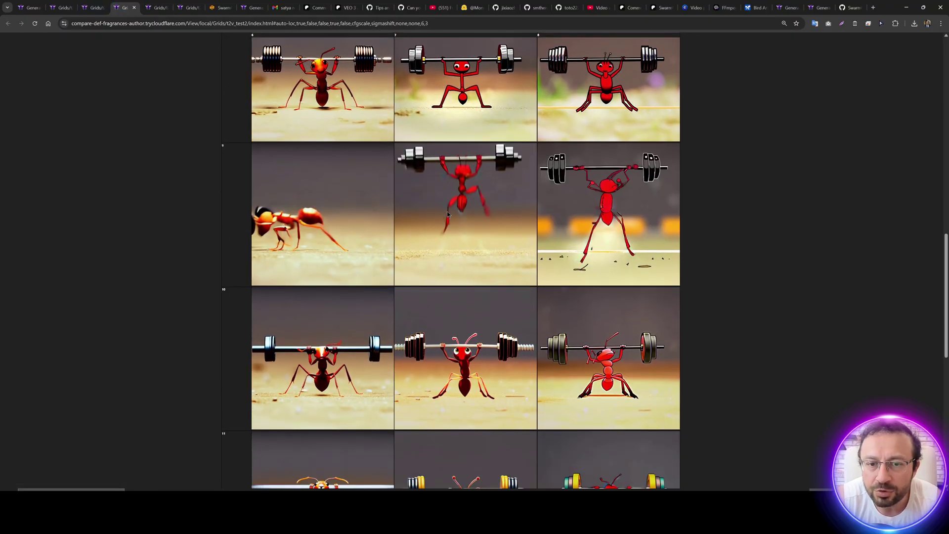
{"action": "scroll", "coordinate": [447, 213], "scroll_direction": "down", "scroll_amount": 5}
{"action": "key", "text": "ctrl+shift+Tab"}
{"action": "scroll", "coordinate": [440, 223], "scroll_direction": "down", "scroll_amount": 10}
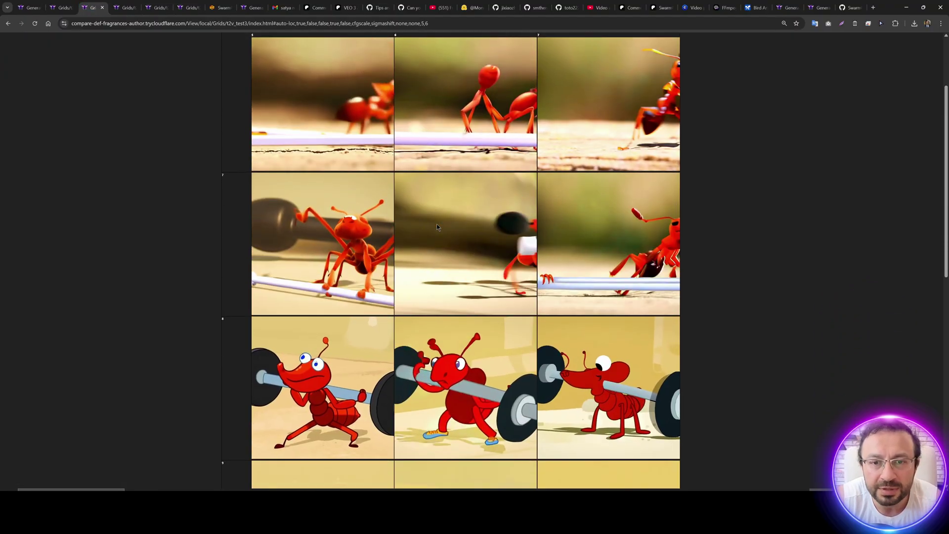
{"action": "scroll", "coordinate": [444, 228], "scroll_direction": "down", "scroll_amount": 1}
{"action": "key", "text": "ctrl+shift+Tab"}
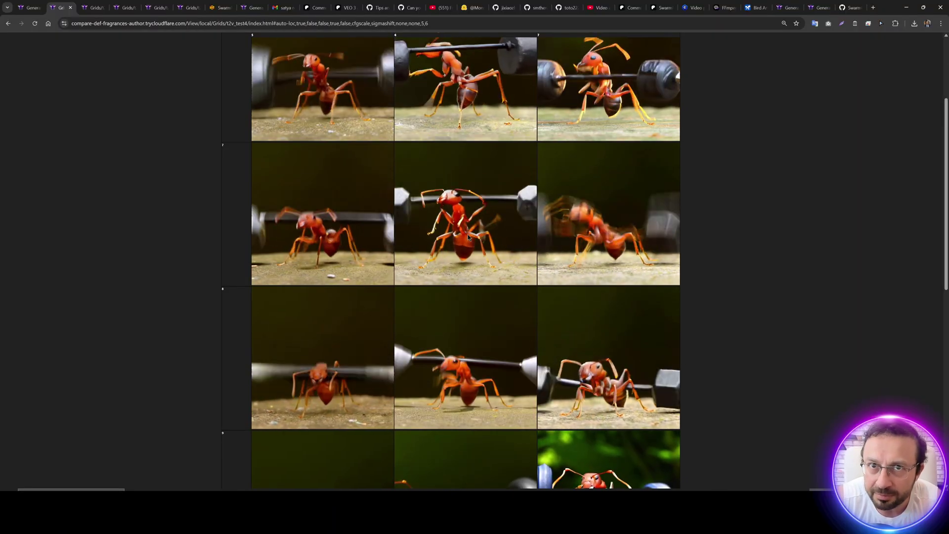
{"action": "left_click", "coordinate": [786, 7]}
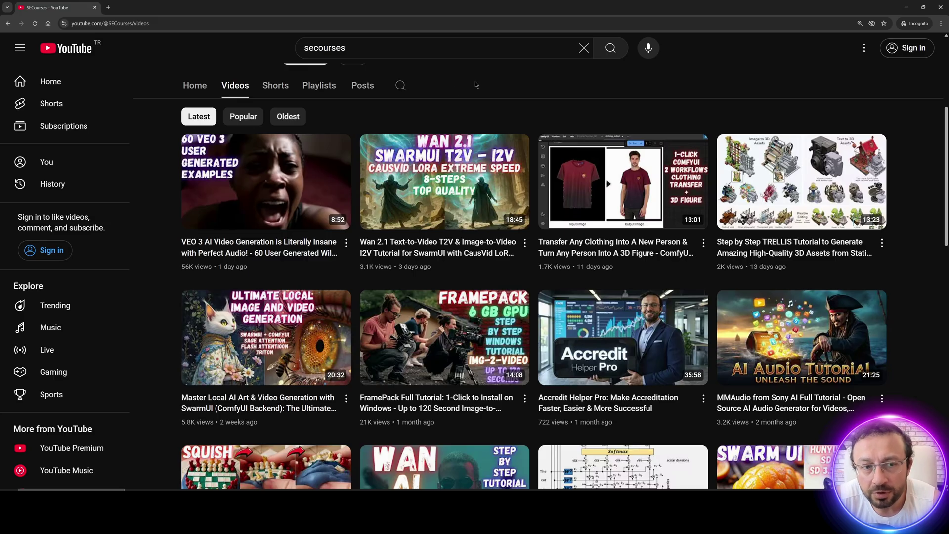
Step: Look over the channel's latest uploads, including the Wan 2.1 SwarmUI T2V and I2V tutorial
{"action": "mouse_move", "coordinate": [270, 350]}
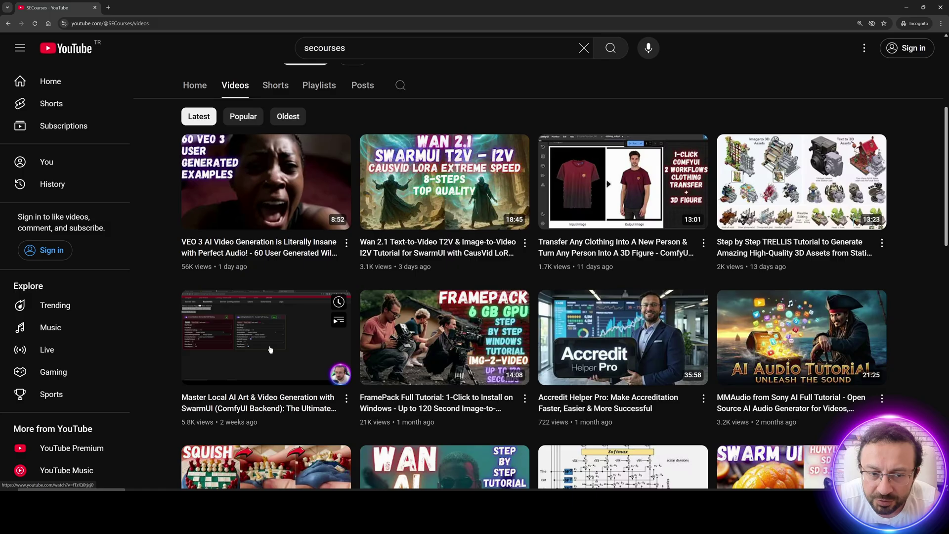
{"action": "mouse_move", "coordinate": [456, 198]}
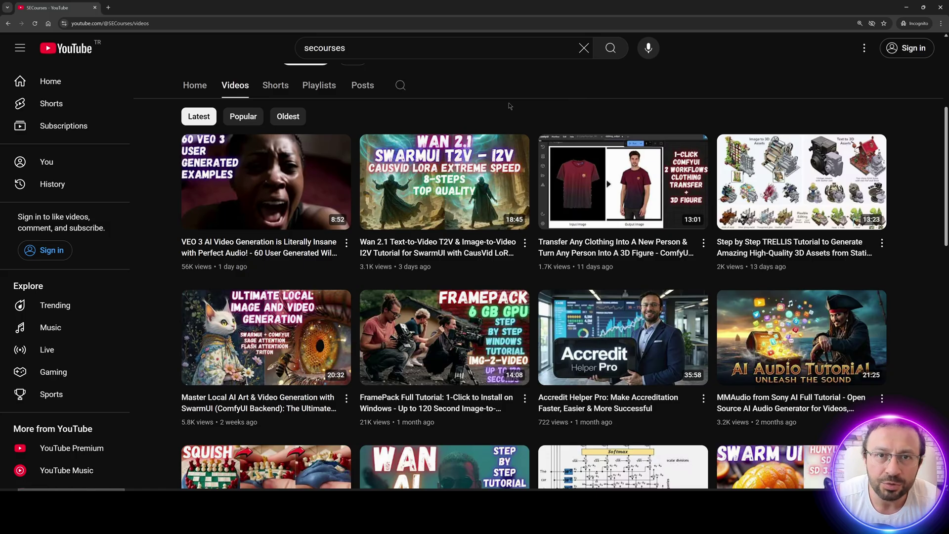
Step: Switch to the Patreon SwarmUI Auto Installer post and scroll to the v40 zip link
{"action": "key", "text": "alt+Tab"}
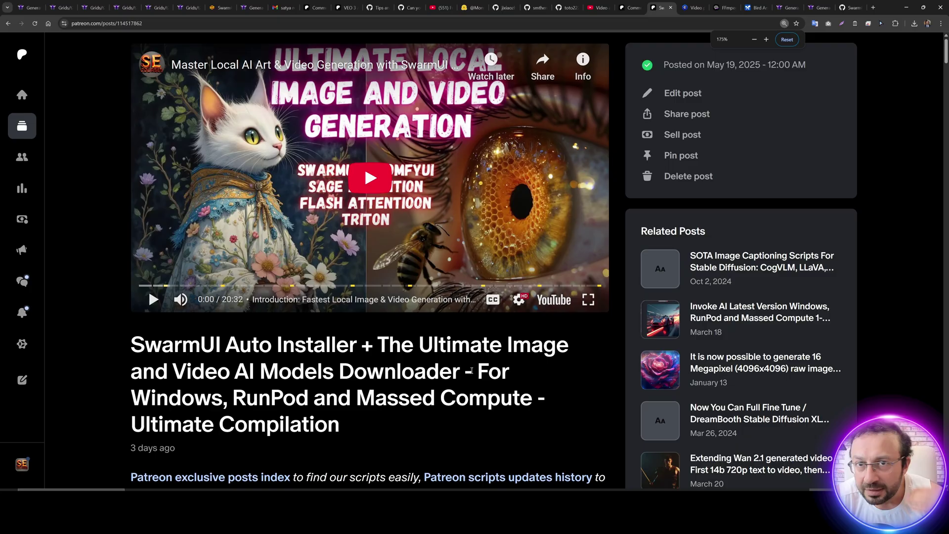
{"action": "scroll", "coordinate": [480, 381], "scroll_direction": "down", "scroll_amount": 5}
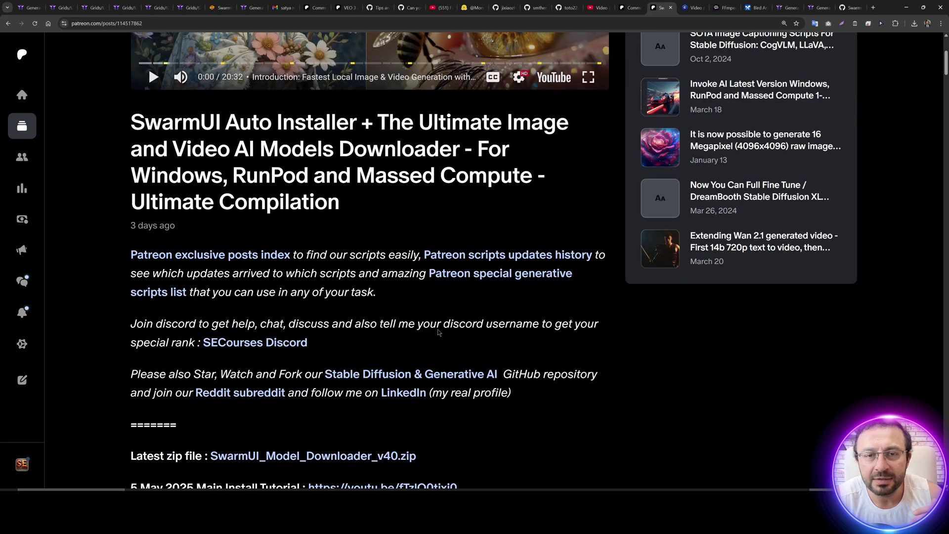
{"action": "scroll", "coordinate": [410, 277], "scroll_direction": "down", "scroll_amount": 2}
{"action": "scroll", "coordinate": [375, 247], "scroll_direction": "down", "scroll_amount": 4}
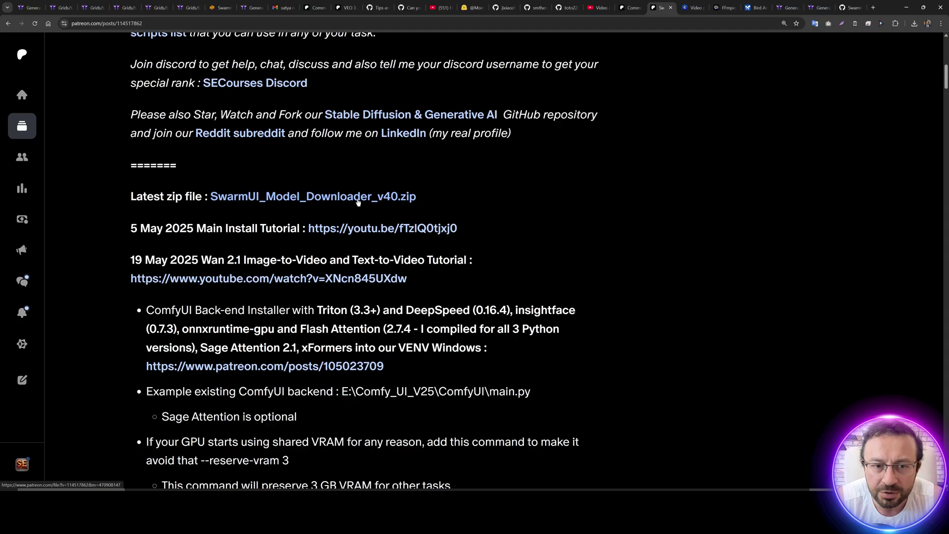
Step: Paste the v40 zip into E:\SwarmUI_Model_Downloader_v29, replacing the old zip
{"action": "key", "text": "alt+Tab"}
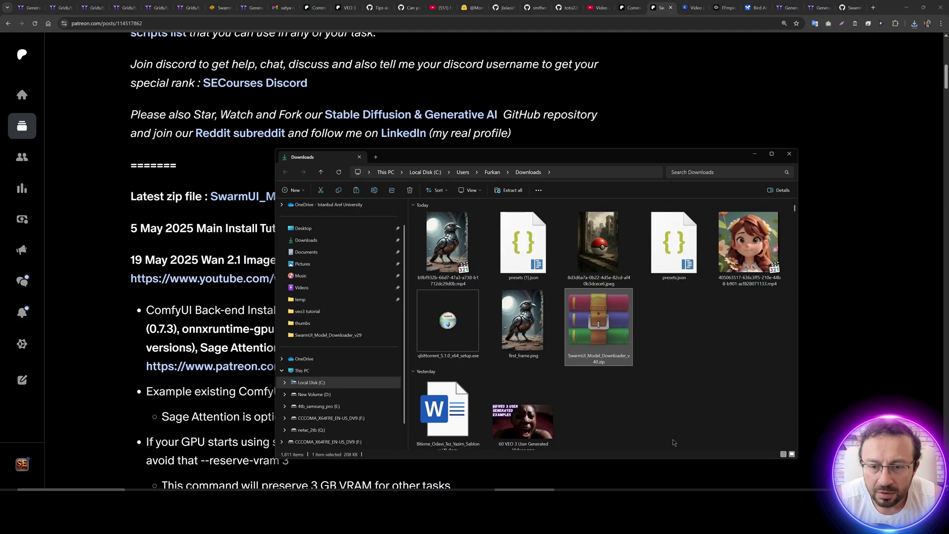
{"action": "left_click", "coordinate": [335, 408]}
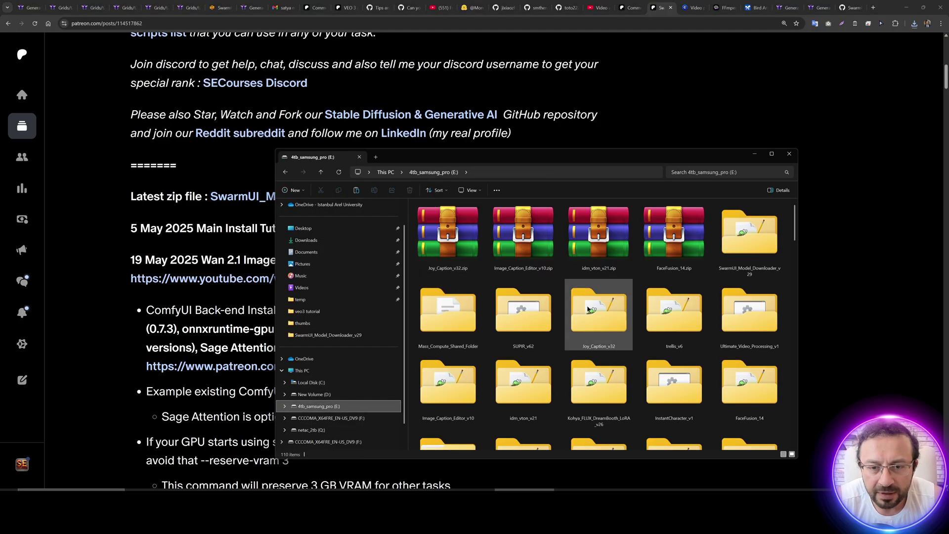
{"action": "double_click", "coordinate": [753, 258]}
{"action": "key", "text": "ctrl+v"}
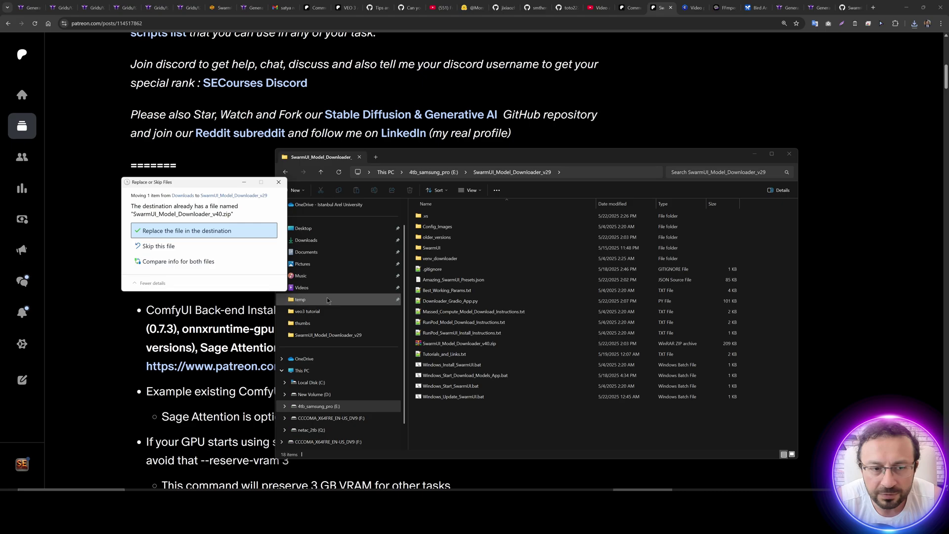
{"action": "left_click", "coordinate": [229, 232]}
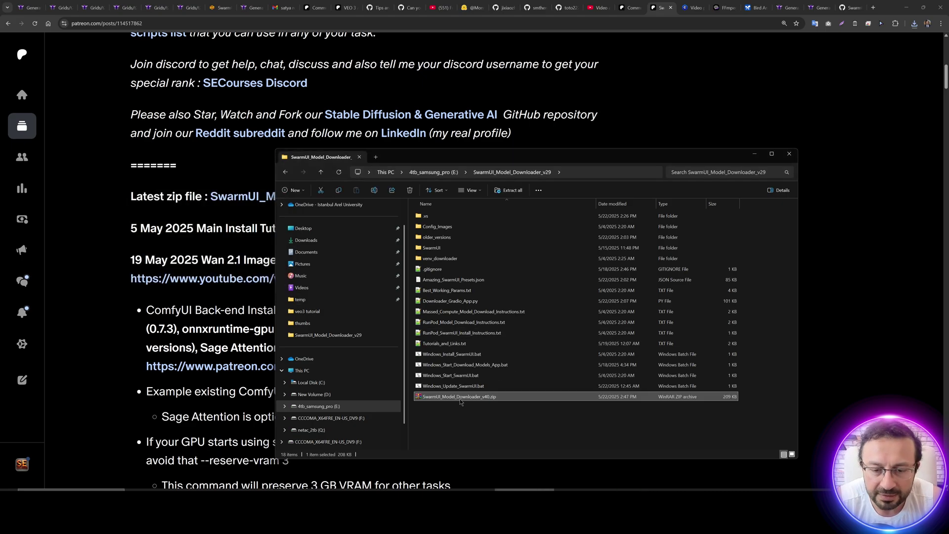
Step: Extract the v40 zip here with WinRAR, overwriting all existing files
{"action": "right_click", "coordinate": [460, 401]}
{"action": "mouse_move", "coordinate": [519, 375]}
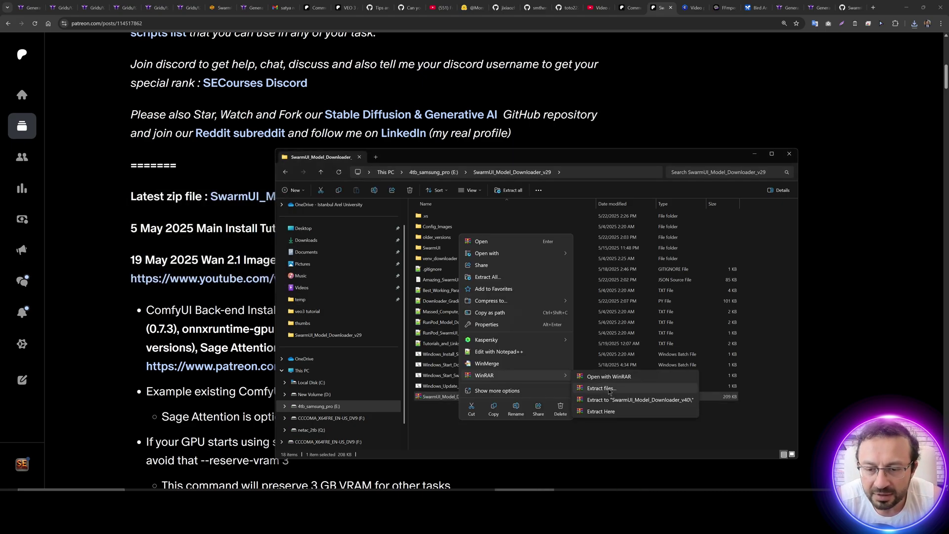
{"action": "left_click", "coordinate": [608, 411]}
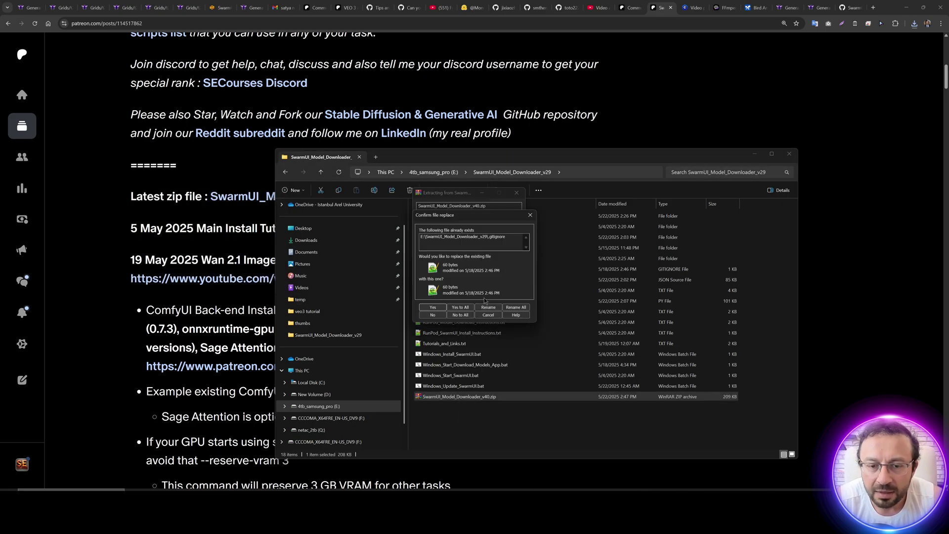
{"action": "left_click", "coordinate": [460, 307]}
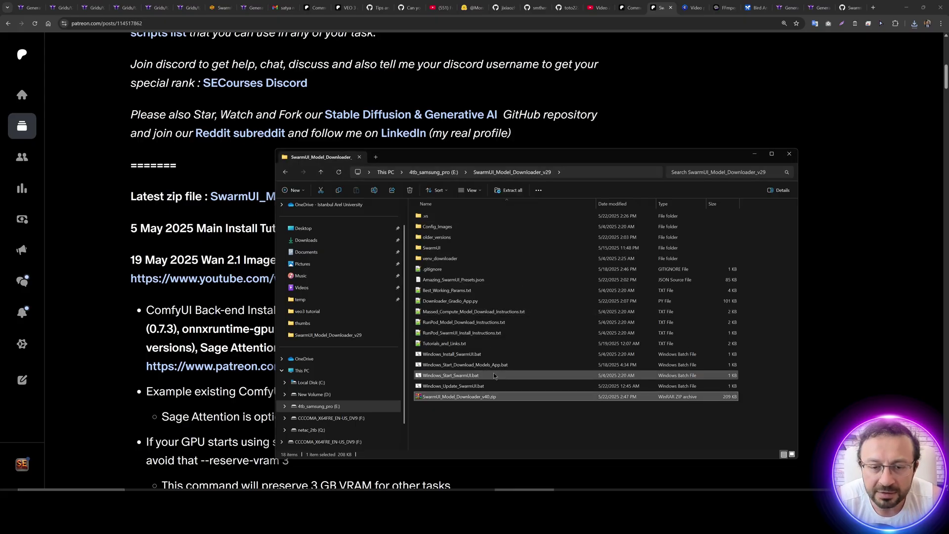
Step: Launch Windows_Update_SwarmUI.bat and expand More info on the blocked-script warning
{"action": "left_click", "coordinate": [506, 422]}
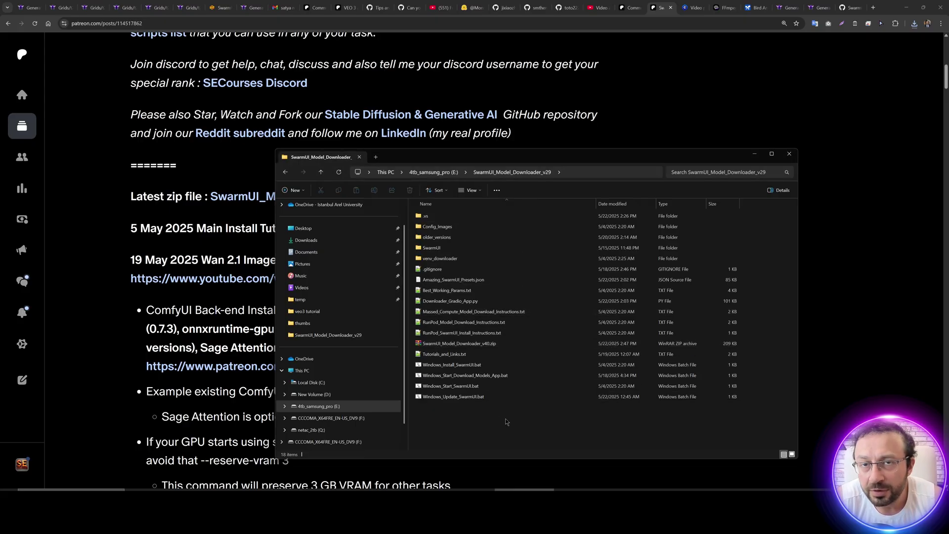
{"action": "left_click", "coordinate": [488, 398]}
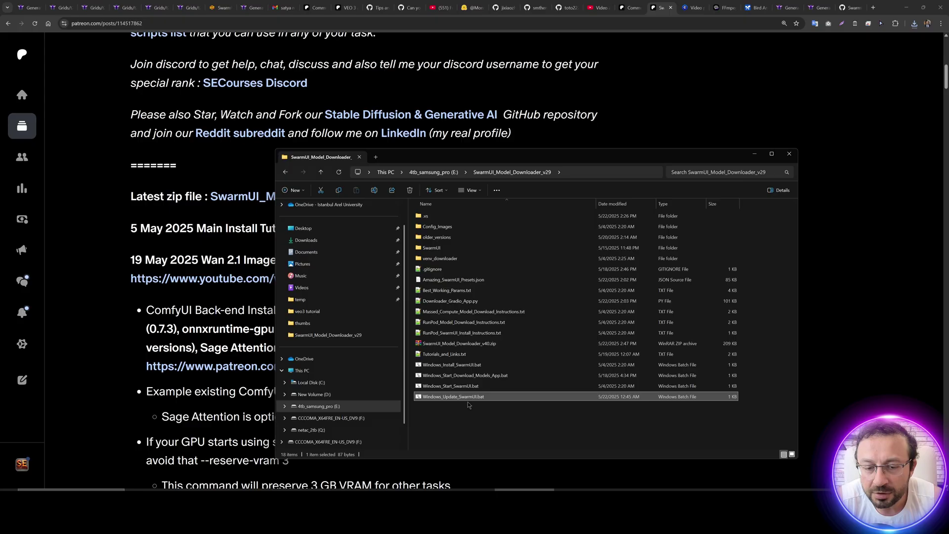
{"action": "double_click", "coordinate": [448, 398]}
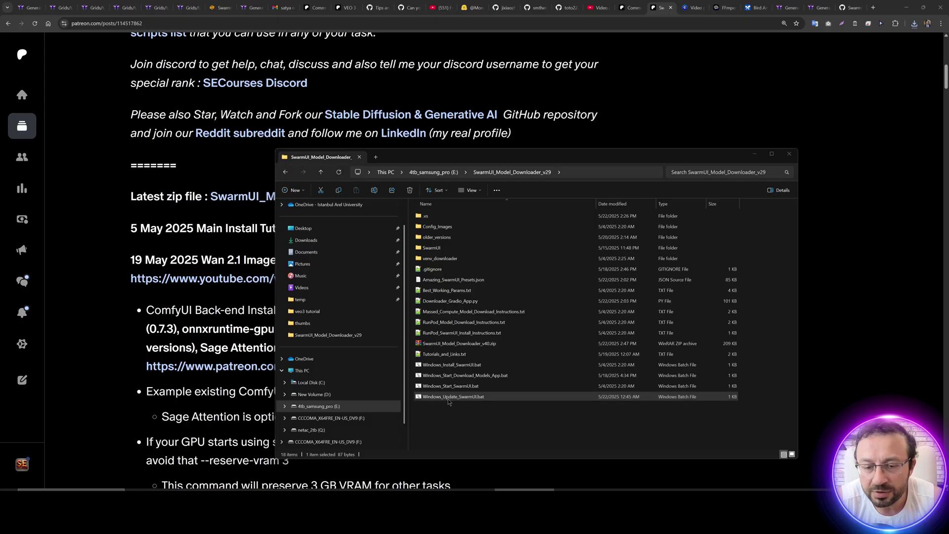
{"action": "left_click", "coordinate": [393, 195]}
Step: Let the update script run anyway, then show the saved presets list at 100% zoom
{"action": "left_click", "coordinate": [501, 319]}
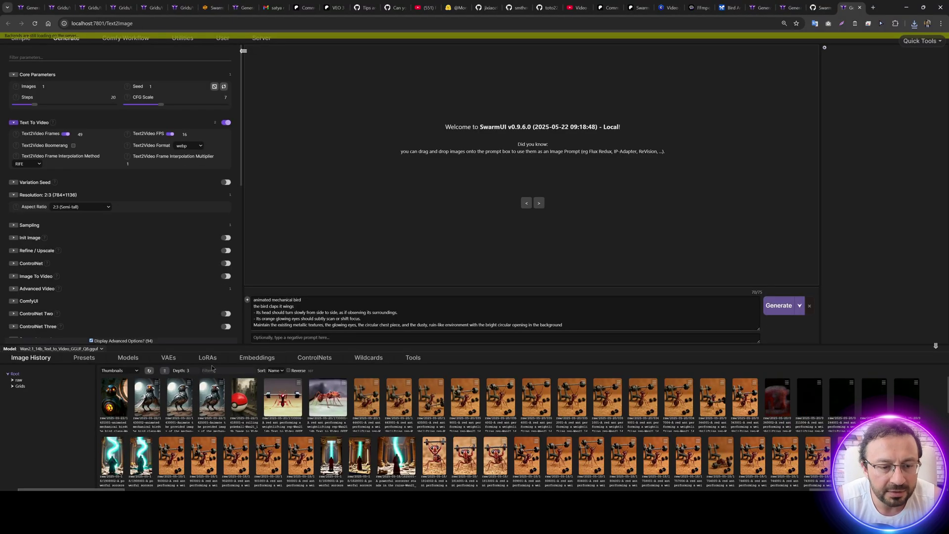
{"action": "left_click", "coordinate": [84, 358]}
{"action": "key", "text": "ctrl+0"}
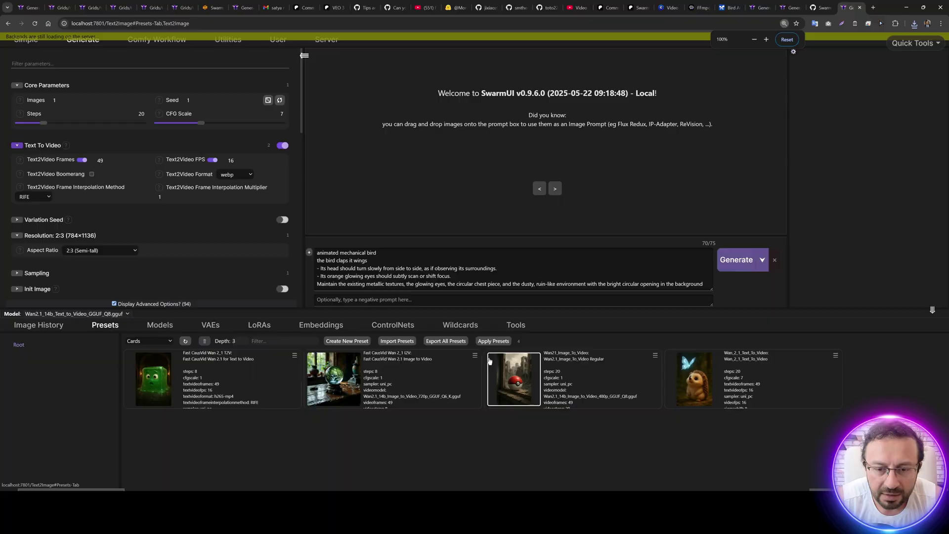
Step: Import the four presets from Amazing_SwarmUI_Presets.json with overwrite enabled, then close the dialog
{"action": "left_click", "coordinate": [398, 343]}
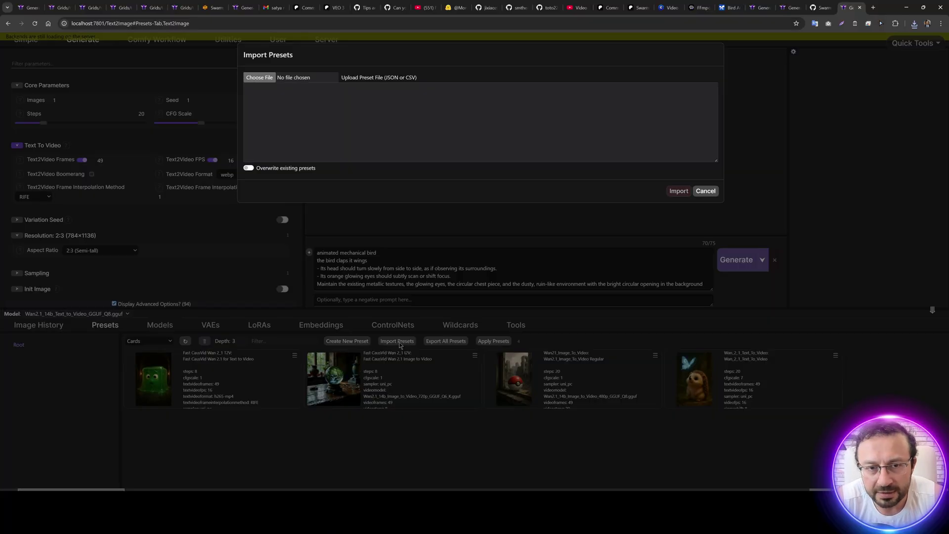
{"action": "left_click", "coordinate": [277, 79]}
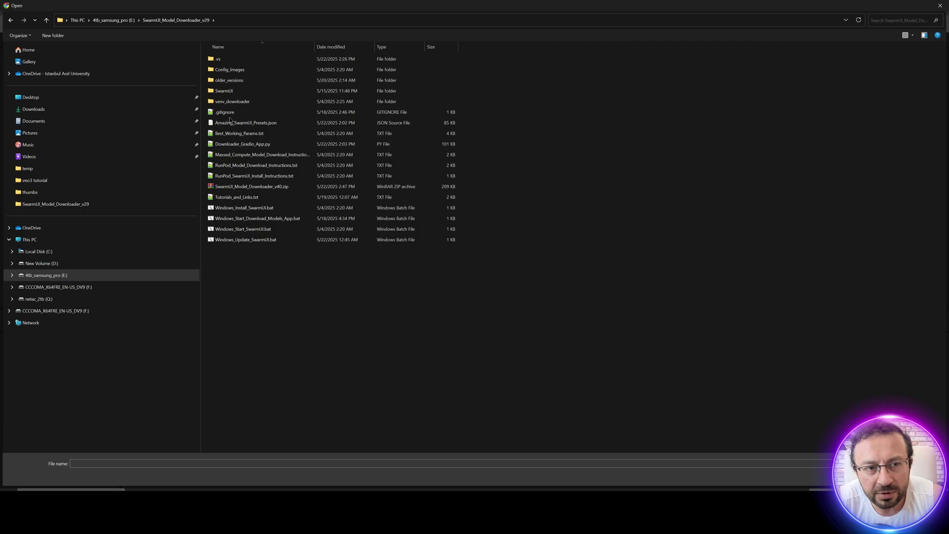
{"action": "left_click", "coordinate": [270, 126]}
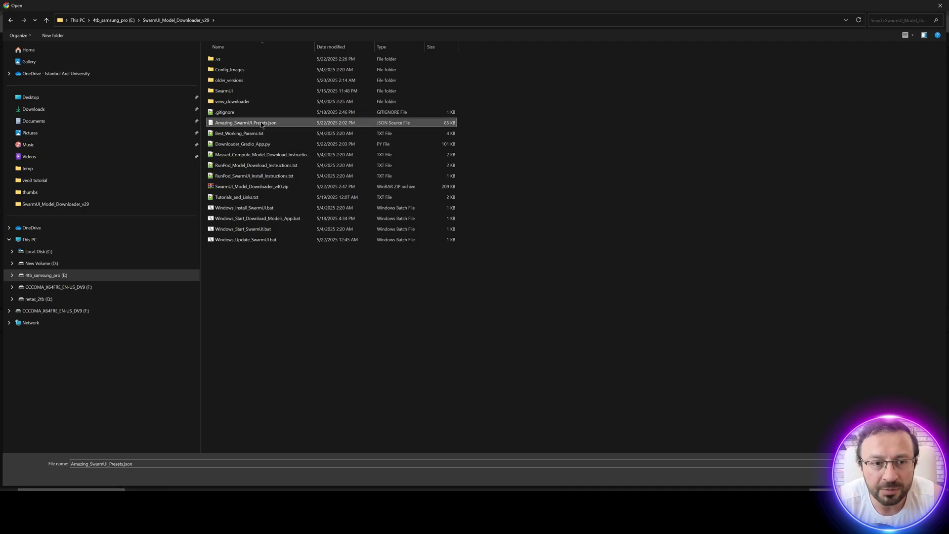
{"action": "double_click", "coordinate": [255, 126]}
{"action": "left_click", "coordinate": [249, 168]}
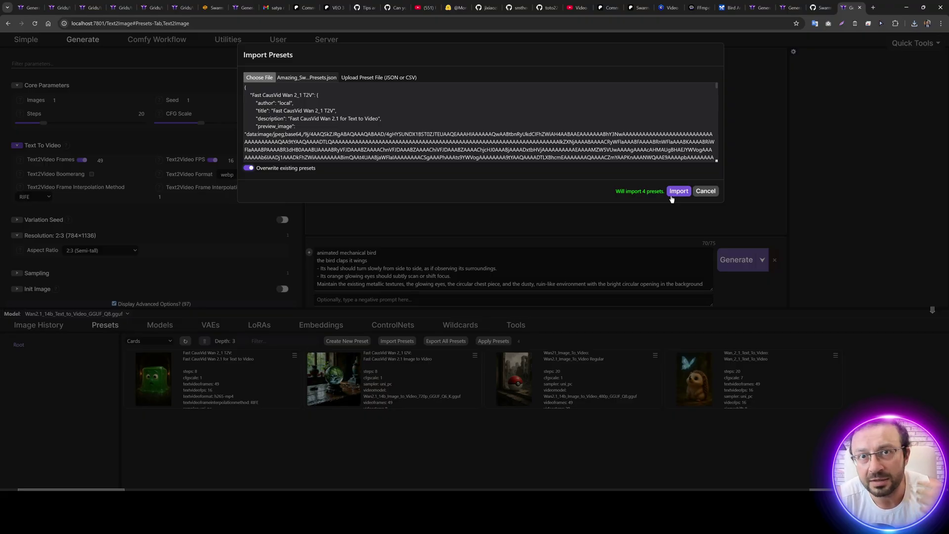
{"action": "left_click", "coordinate": [675, 194]}
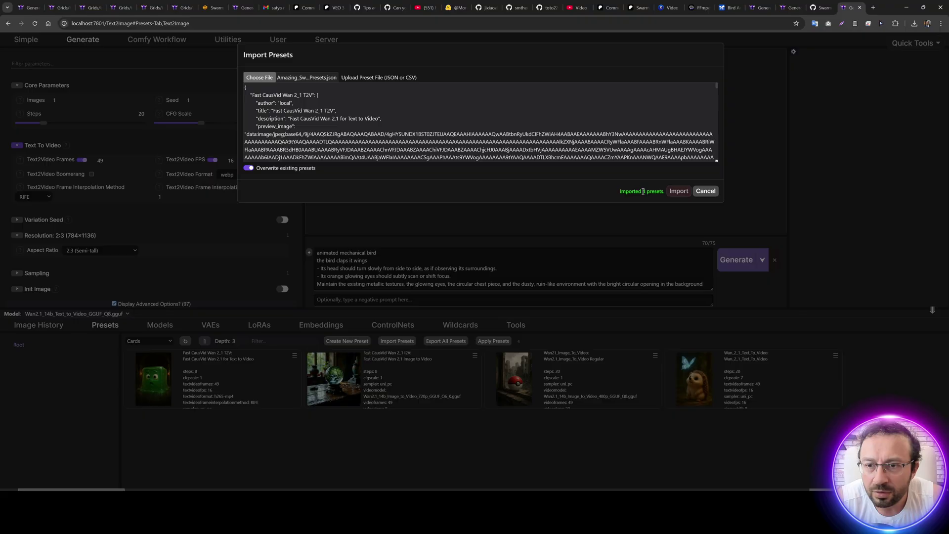
{"action": "left_click", "coordinate": [705, 190]}
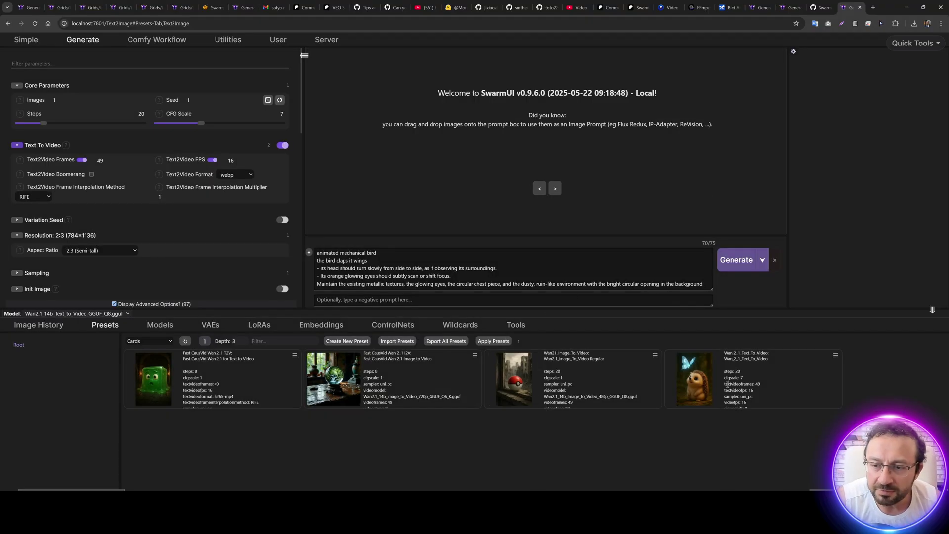
Step: Expand Advanced Sampling in the parameter panel and choose Install TeaCache
{"action": "scroll", "coordinate": [190, 264], "scroll_direction": "down", "scroll_amount": 4}
{"action": "scroll", "coordinate": [190, 264], "scroll_direction": "down", "scroll_amount": 2}
{"action": "left_click", "coordinate": [190, 264]}
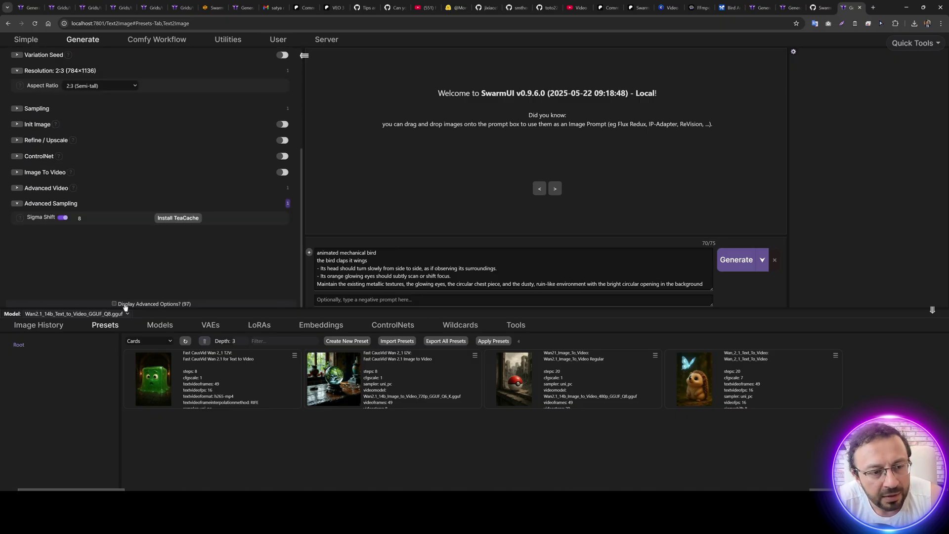
{"action": "scroll", "coordinate": [154, 235], "scroll_direction": "down", "scroll_amount": 2}
{"action": "scroll", "coordinate": [154, 235], "scroll_direction": "down", "scroll_amount": 3}
{"action": "scroll", "coordinate": [69, 178], "scroll_direction": "up", "scroll_amount": 3}
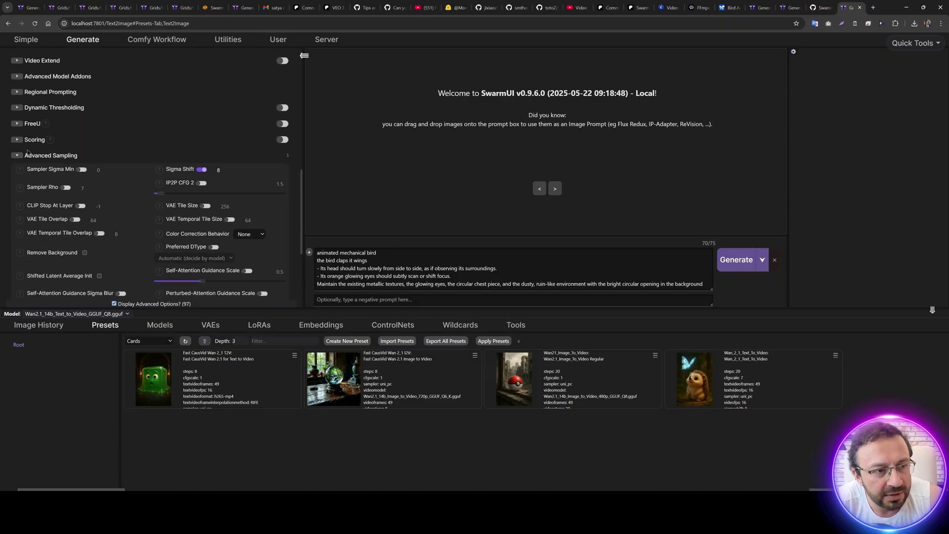
{"action": "left_click", "coordinate": [50, 157]}
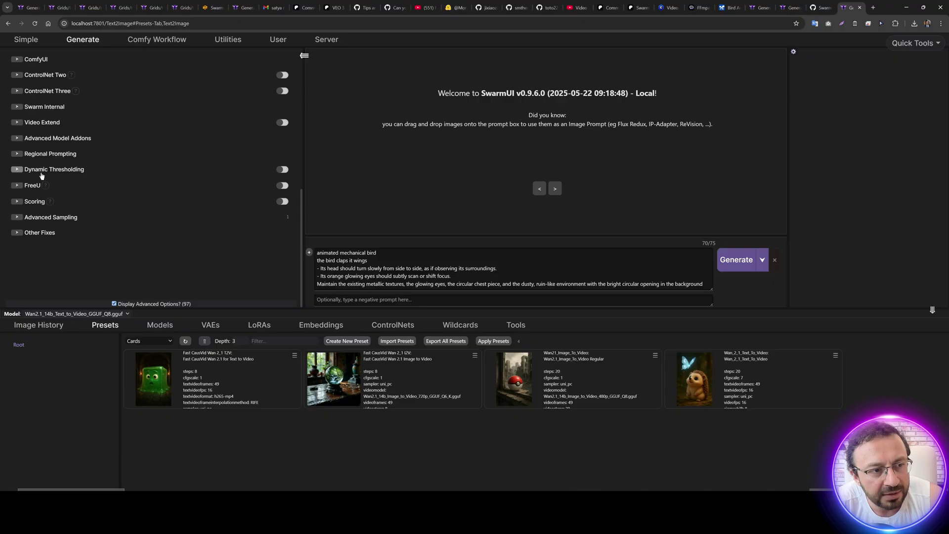
{"action": "left_click", "coordinate": [52, 218]}
{"action": "scroll", "coordinate": [51, 232], "scroll_direction": "down", "scroll_amount": 1}
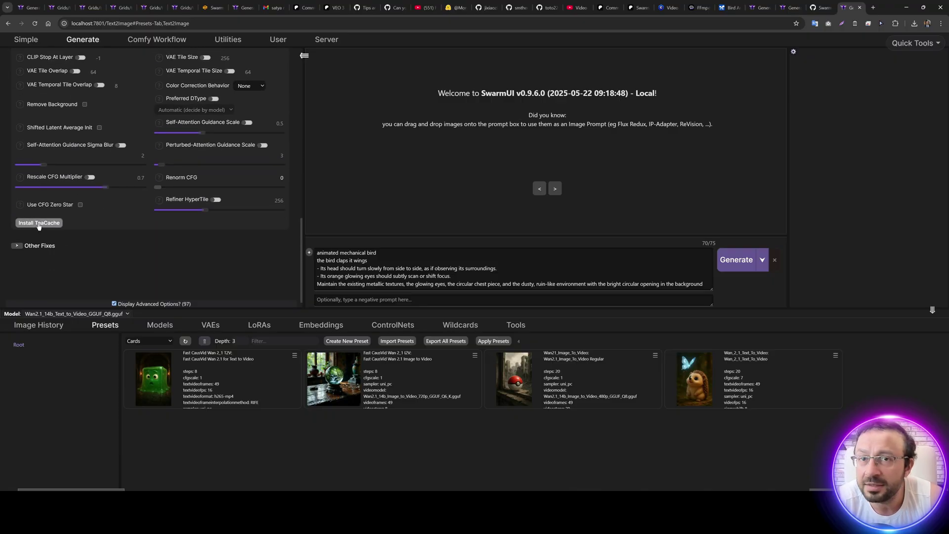
{"action": "left_click", "coordinate": [39, 223]}
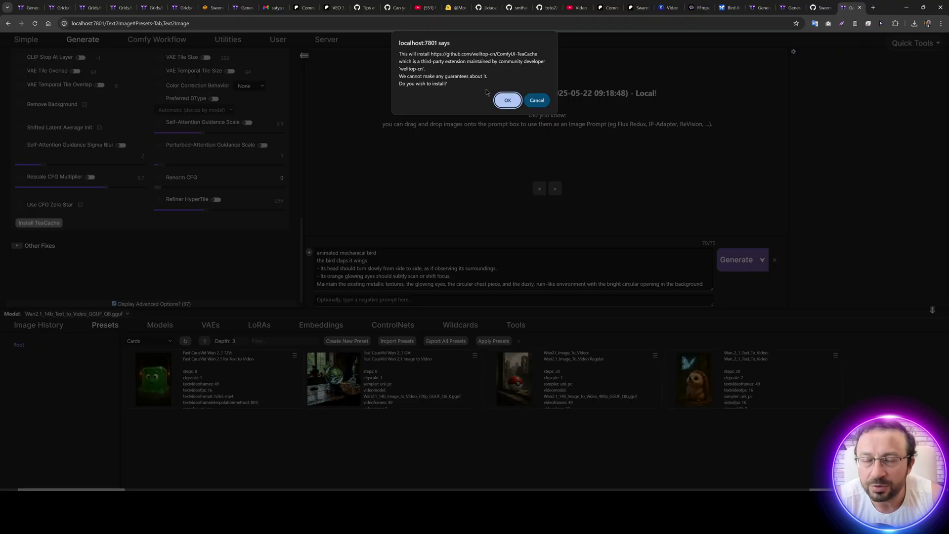
Step: Approve the TeaCache install, zoom the page in, and check the backend console
{"action": "left_click", "coordinate": [508, 101]}
{"action": "key", "text": "ctrl+plus"}
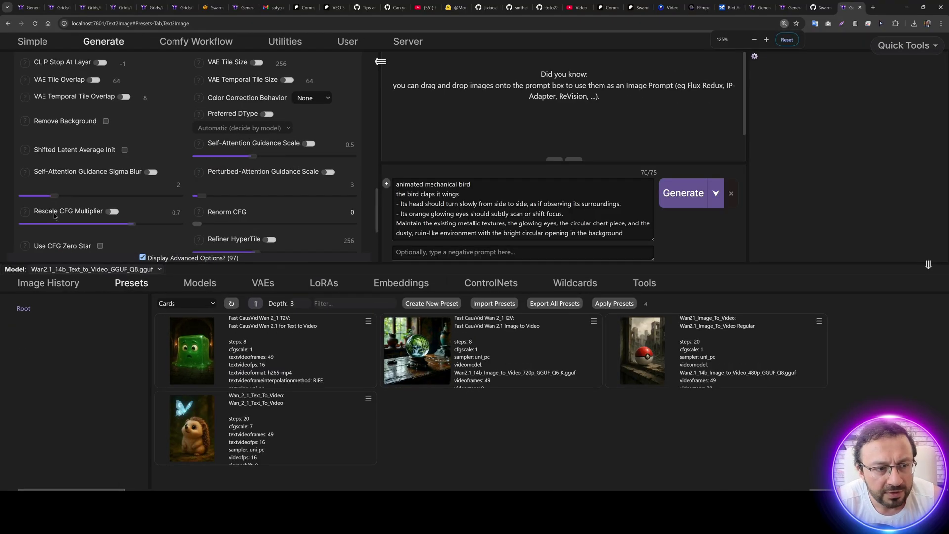
{"action": "scroll", "coordinate": [56, 216], "scroll_direction": "down", "scroll_amount": 2}
{"action": "key", "text": "ctrl+plus"}
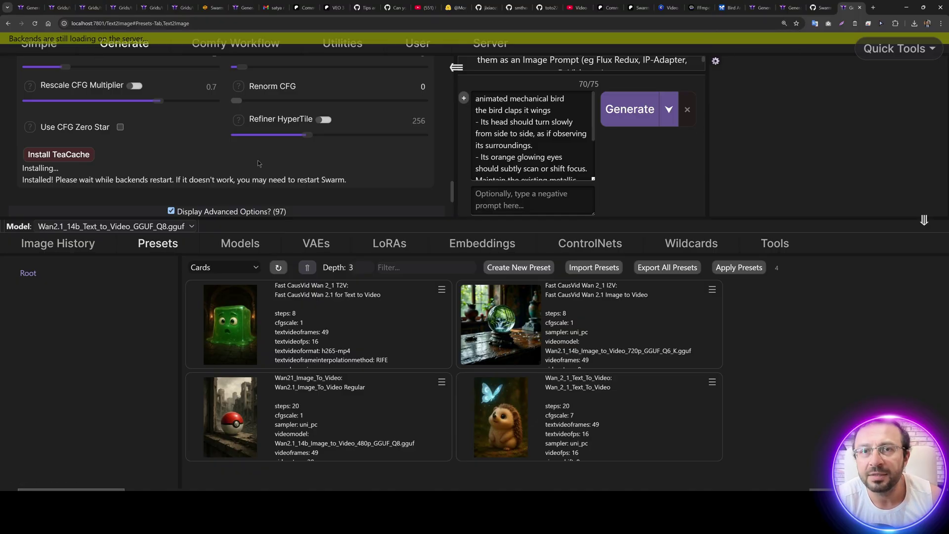
{"action": "key", "text": "alt+Tab"}
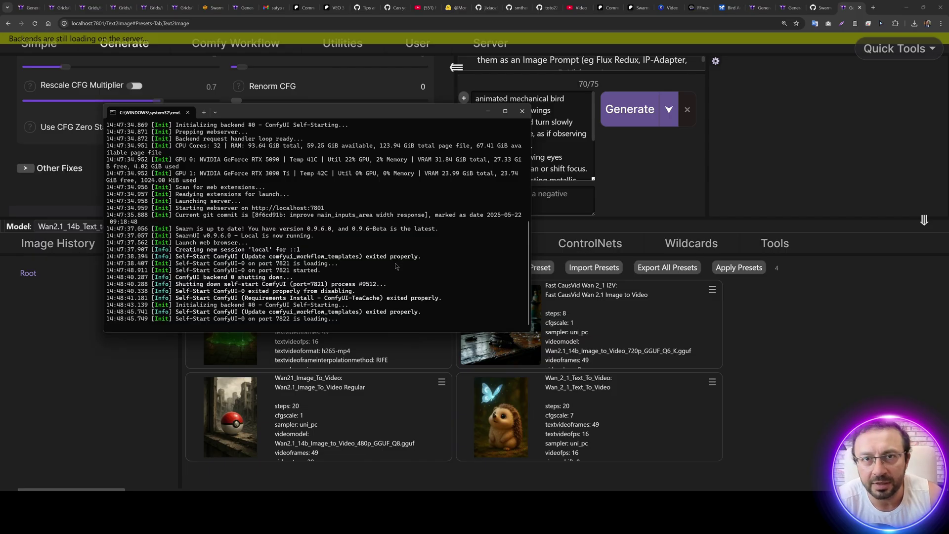
Step: Open Server > Logs and set the log view to Debug
{"action": "left_click", "coordinate": [489, 43]}
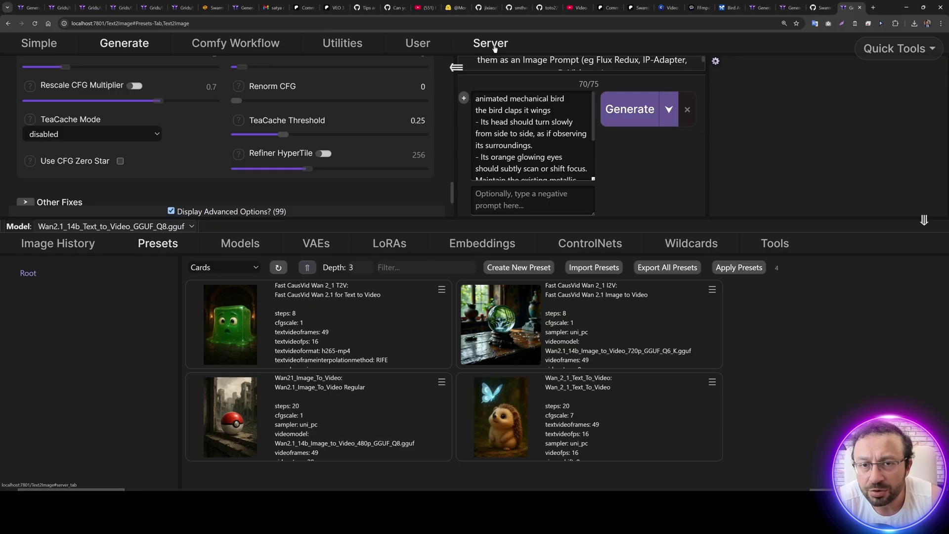
{"action": "left_click", "coordinate": [563, 71]}
{"action": "left_click", "coordinate": [405, 87]}
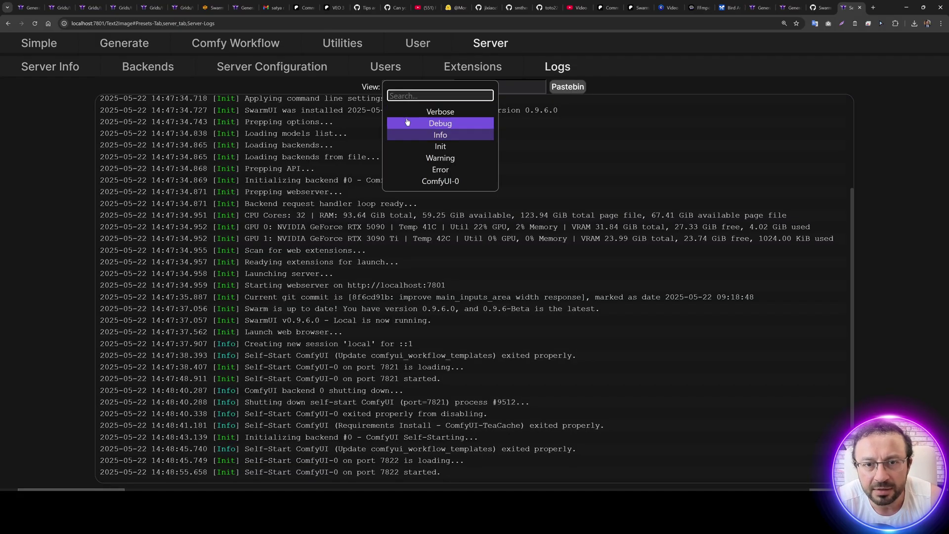
{"action": "left_click", "coordinate": [409, 122]}
{"action": "scroll", "coordinate": [514, 292], "scroll_direction": "up", "scroll_amount": 8}
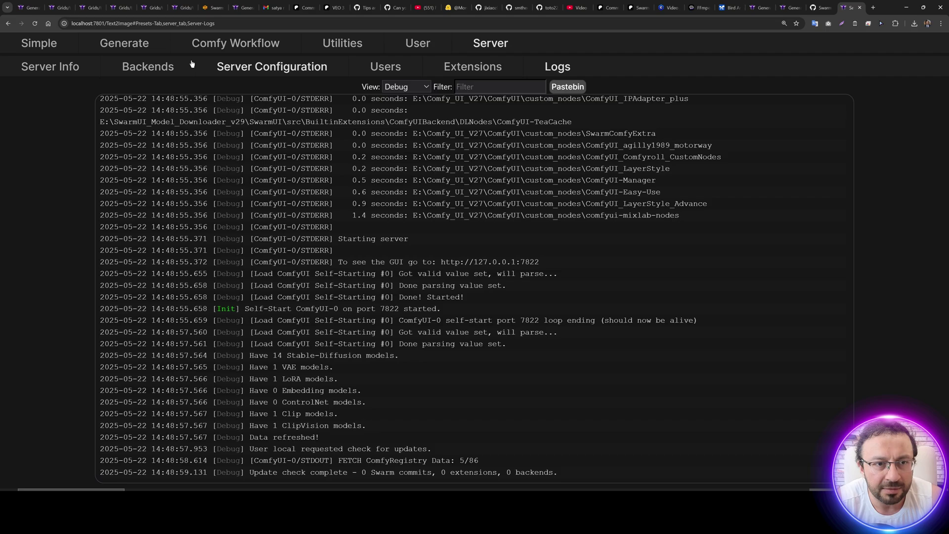
Step: Check the Server Backends page, then return to Generate at a smaller zoom
{"action": "left_click", "coordinate": [148, 66]}
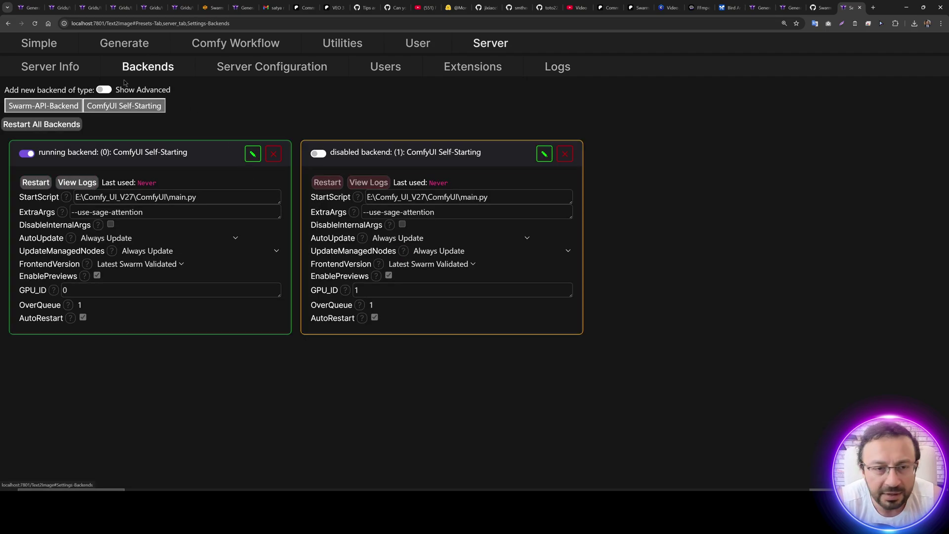
{"action": "left_click", "coordinate": [124, 43]}
{"action": "key", "text": "ctrl+minus"}
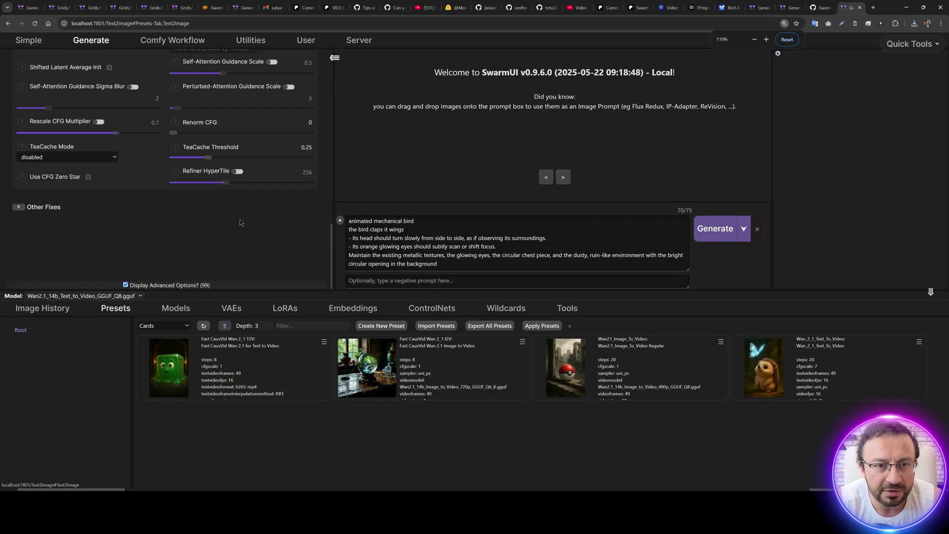
{"action": "scroll", "coordinate": [200, 225], "scroll_direction": "up", "scroll_amount": 1}
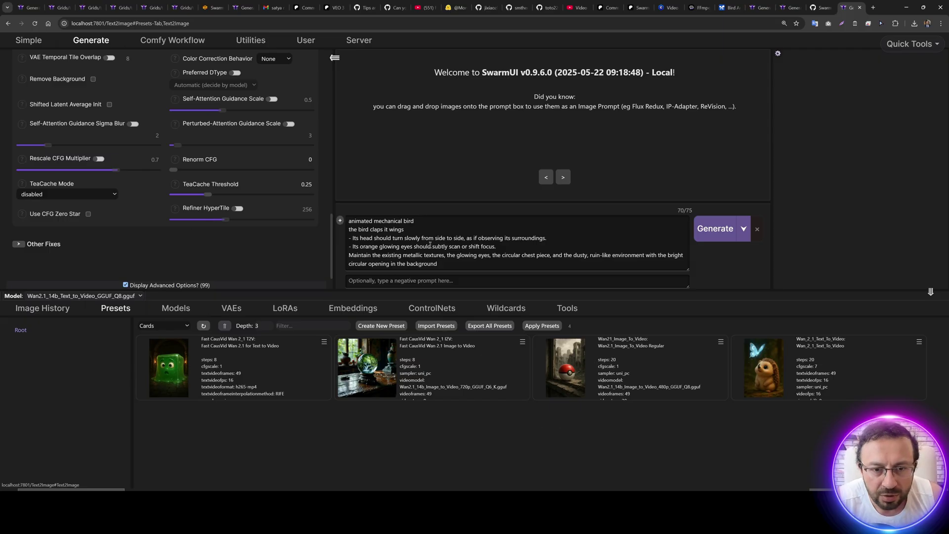
Step: Direct Apply the image-to-video preset card so CFG Scale becomes 1
{"action": "left_click", "coordinate": [720, 341]}
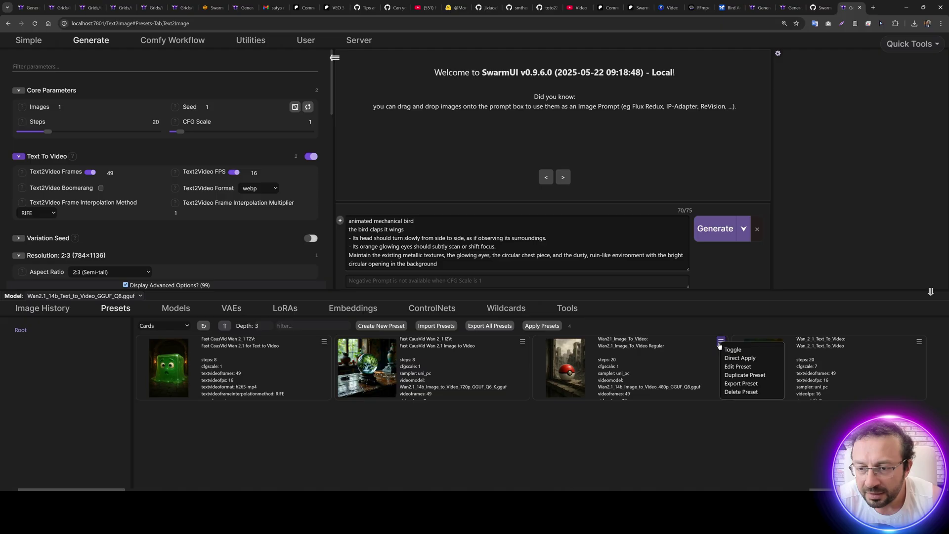
{"action": "left_click", "coordinate": [734, 358]}
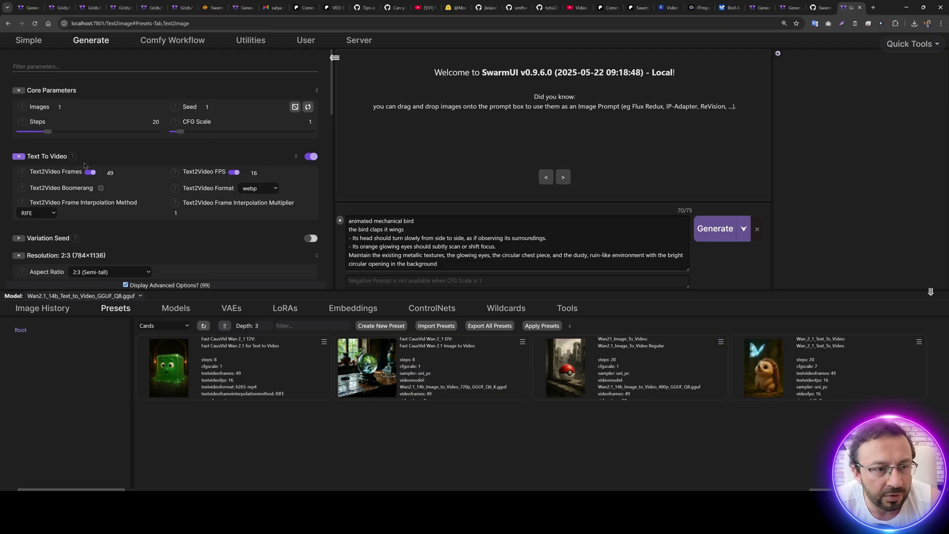
{"action": "key", "text": "ctrl+plus"}
{"action": "key", "text": "ctrl+plus"}
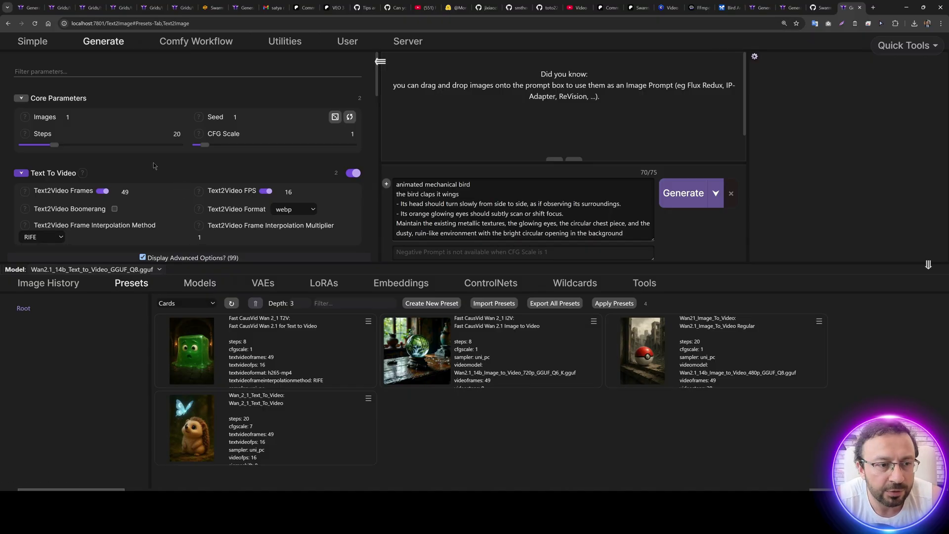
Step: Turn off Text To Video and collapse its settings
{"action": "left_click", "coordinate": [353, 173]}
{"action": "left_click", "coordinate": [22, 173]}
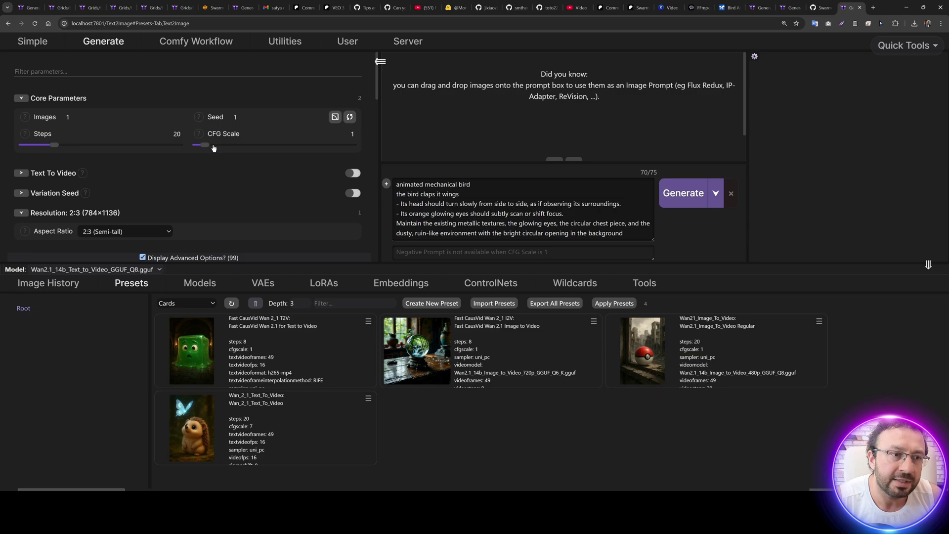
{"action": "scroll", "coordinate": [189, 145], "scroll_direction": "down", "scroll_amount": 1}
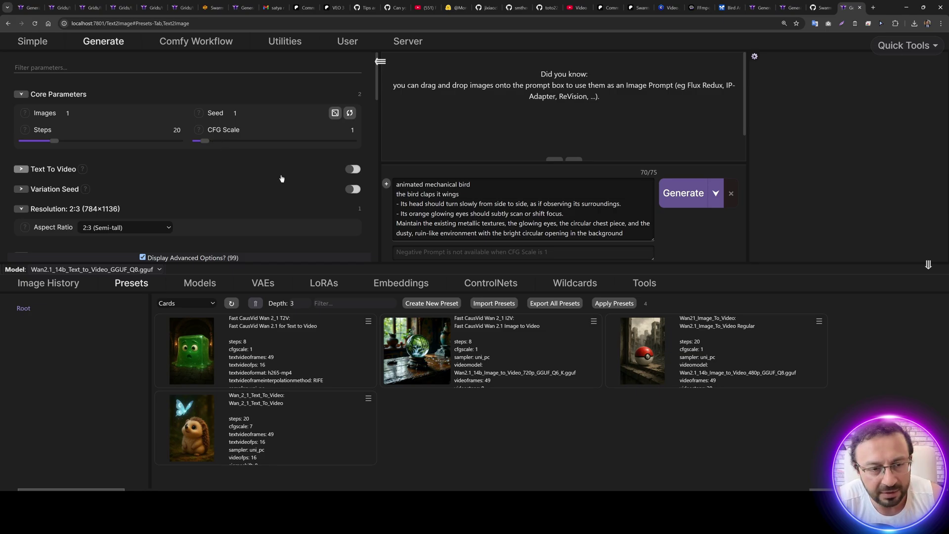
{"action": "scroll", "coordinate": [214, 142], "scroll_direction": "down", "scroll_amount": 4}
Step: Enable Init Image and load first_frame.png, the mechanical bird, as the starting frame
{"action": "left_click", "coordinate": [352, 98]}
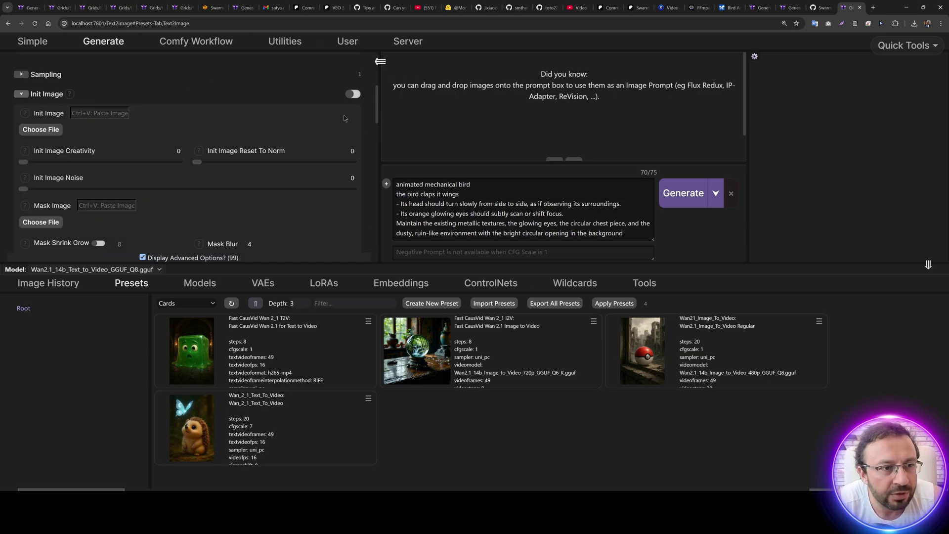
{"action": "left_click", "coordinate": [352, 98]}
{"action": "scroll", "coordinate": [148, 163], "scroll_direction": "down", "scroll_amount": 1}
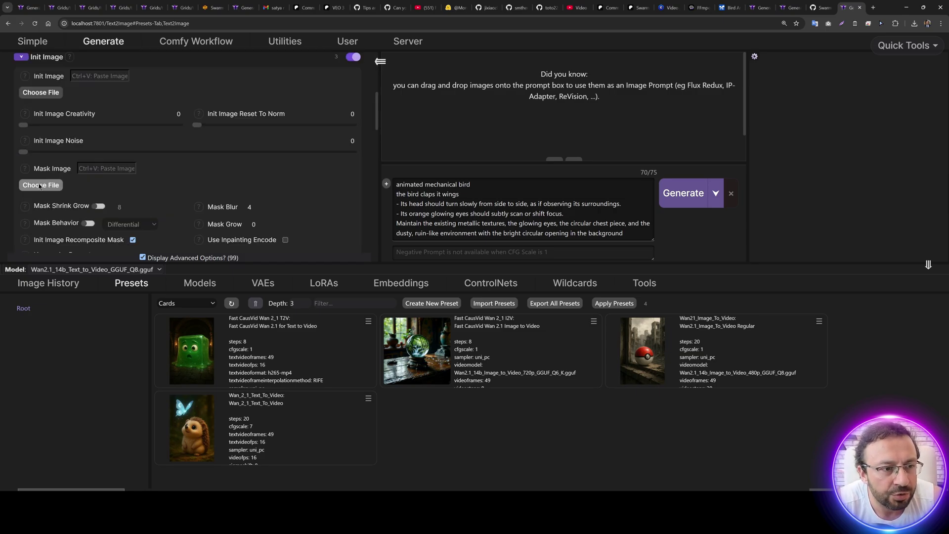
{"action": "left_click", "coordinate": [46, 97]}
{"action": "left_click", "coordinate": [43, 106]}
{"action": "double_click", "coordinate": [239, 79]}
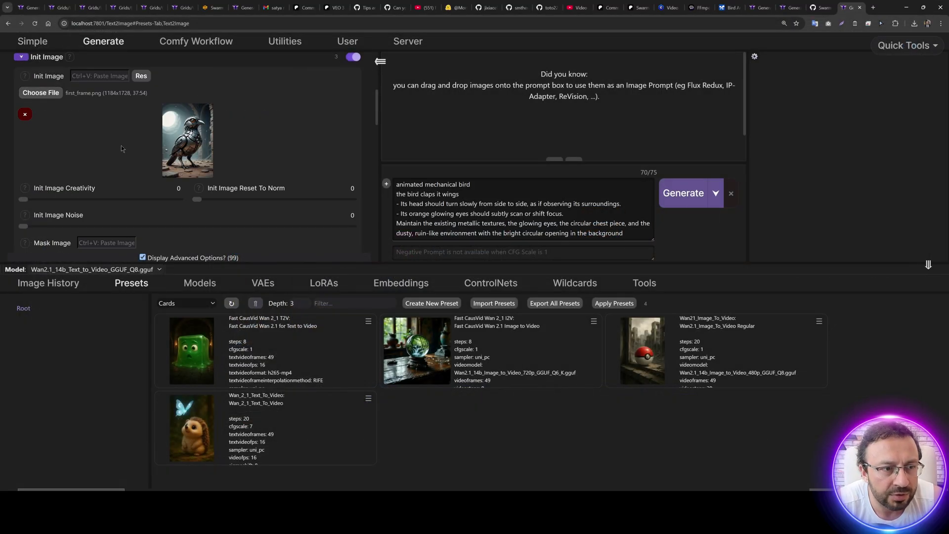
{"action": "scroll", "coordinate": [131, 150], "scroll_direction": "up", "scroll_amount": 1}
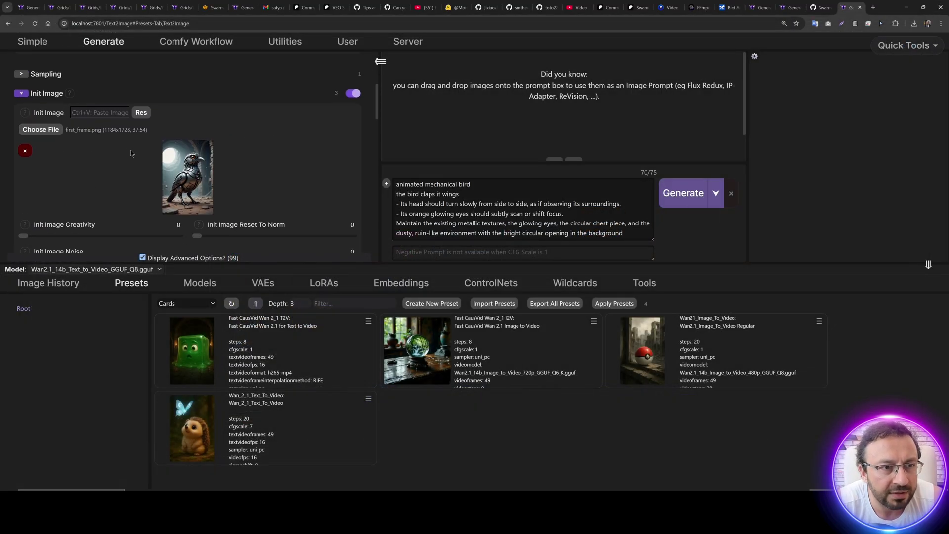
Step: Pick the Wan2.1_14b_Image_to_Video_480p_GGUF_Q8 card from the Models list
{"action": "left_click", "coordinate": [199, 283]}
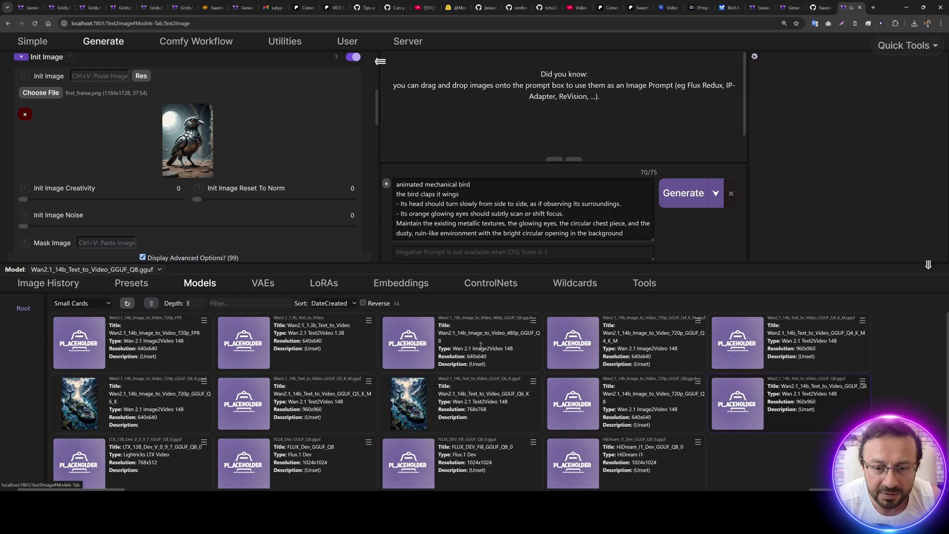
{"action": "left_click", "coordinate": [449, 334]}
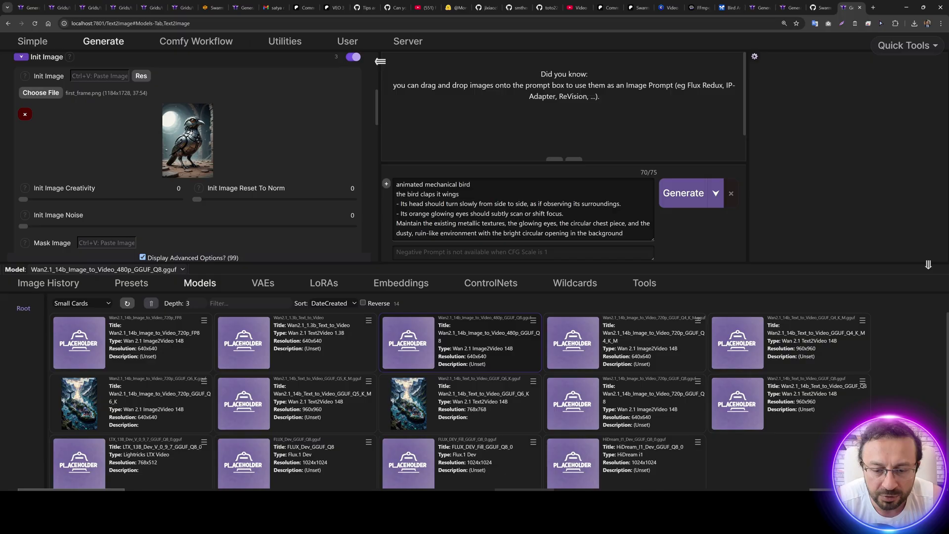
{"action": "key", "text": "alt+Tab"}
Step: Launch Windows_Start_Download_Models_App.bat, getting past the SmartScreen warning with Run anyway
{"action": "double_click", "coordinate": [440, 377]}
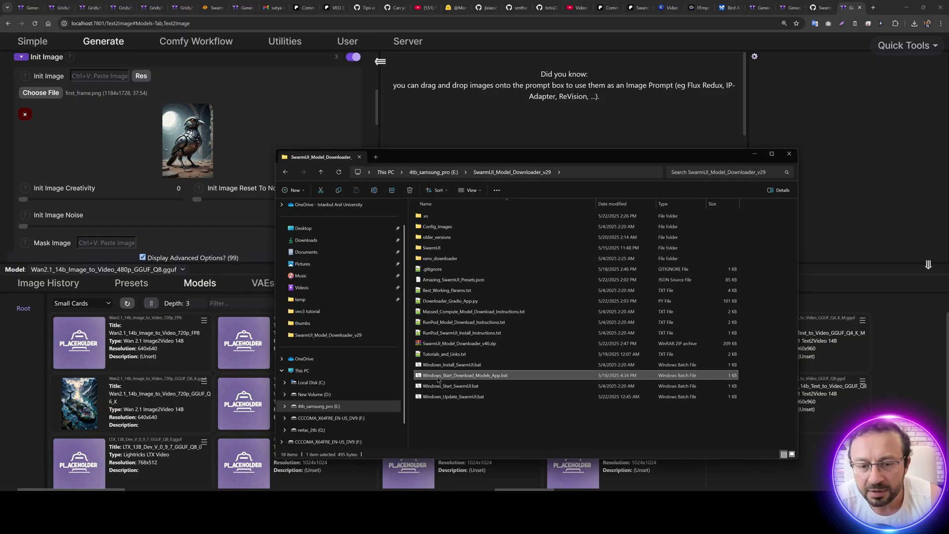
{"action": "left_click", "coordinate": [396, 195]}
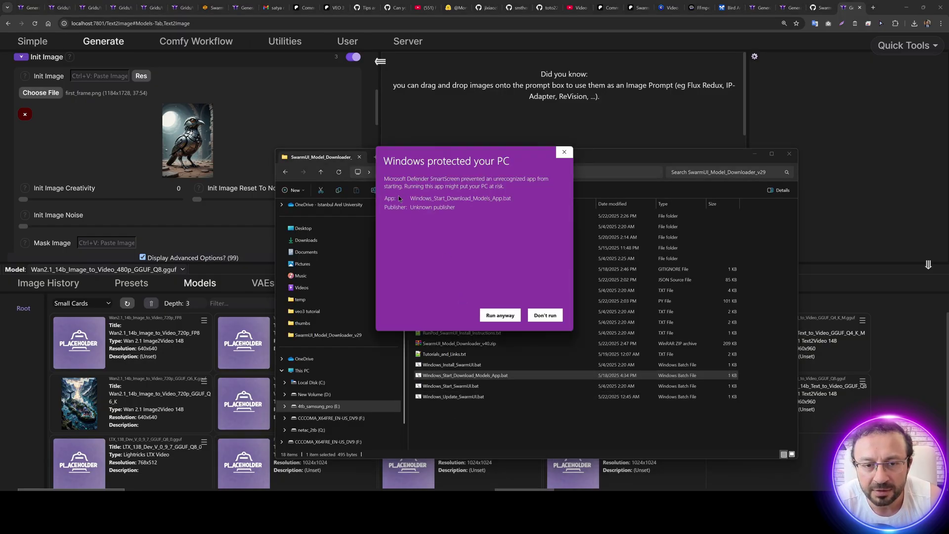
{"action": "left_click", "coordinate": [501, 316]}
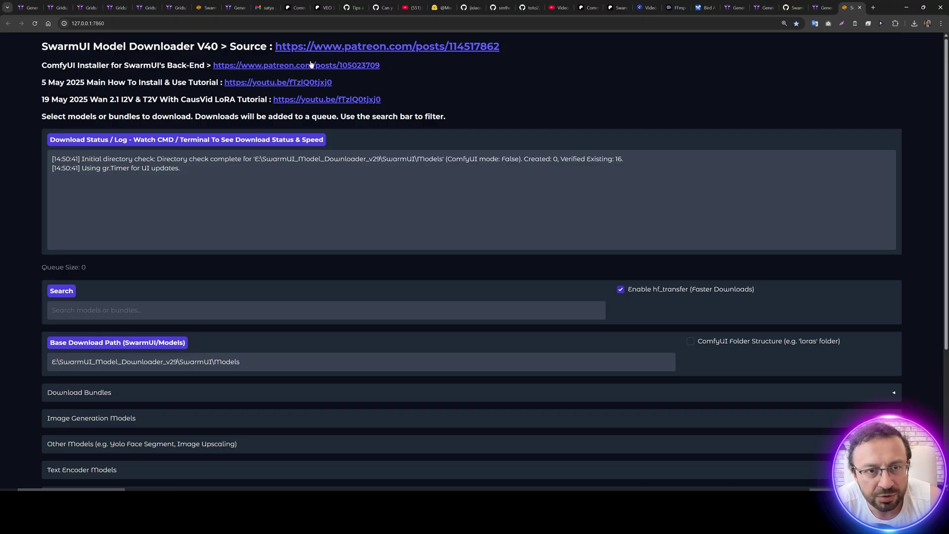
Step: Expand Video Generation Models and then the Wan 2.1 Models list in the downloader
{"action": "scroll", "coordinate": [217, 252], "scroll_direction": "down", "scroll_amount": 4}
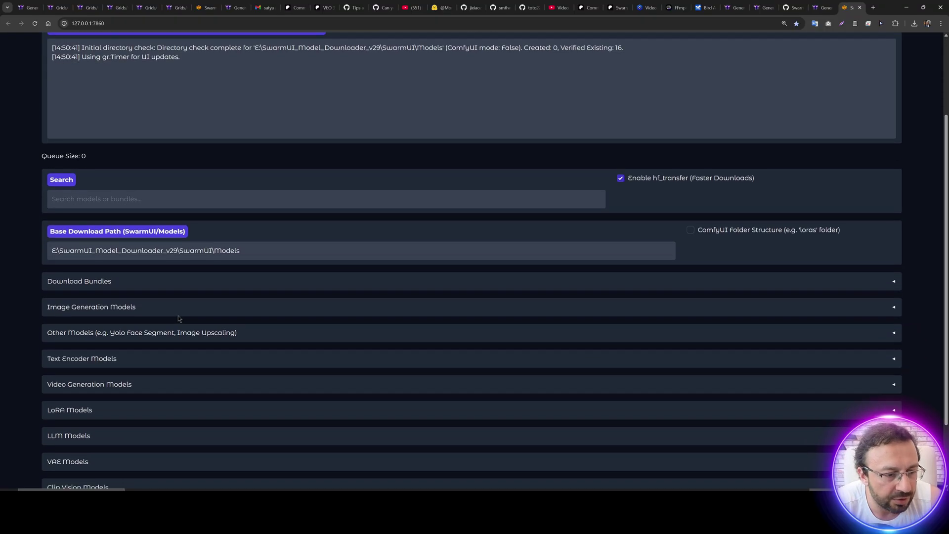
{"action": "left_click", "coordinate": [80, 303]}
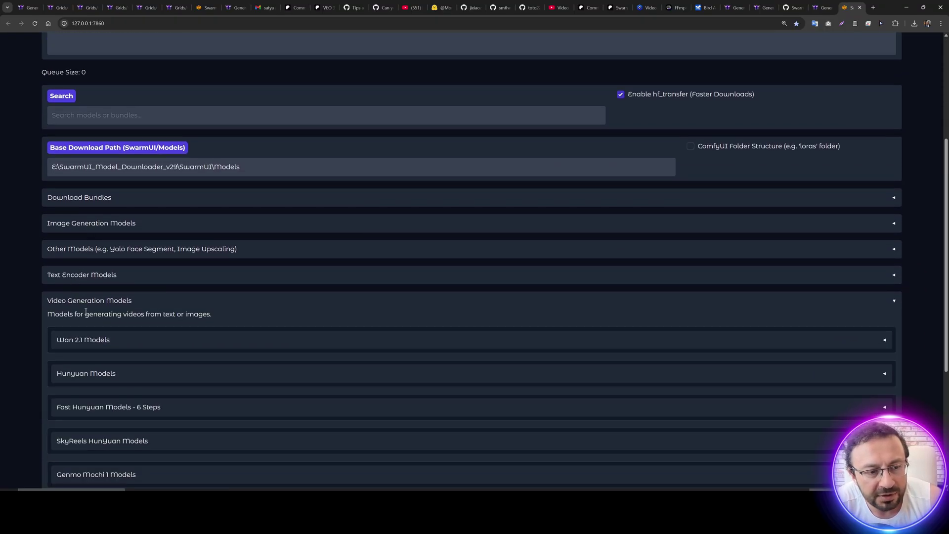
{"action": "scroll", "coordinate": [83, 271], "scroll_direction": "down", "scroll_amount": 2}
{"action": "left_click", "coordinate": [85, 267]}
{"action": "scroll", "coordinate": [133, 311], "scroll_direction": "down", "scroll_amount": 4}
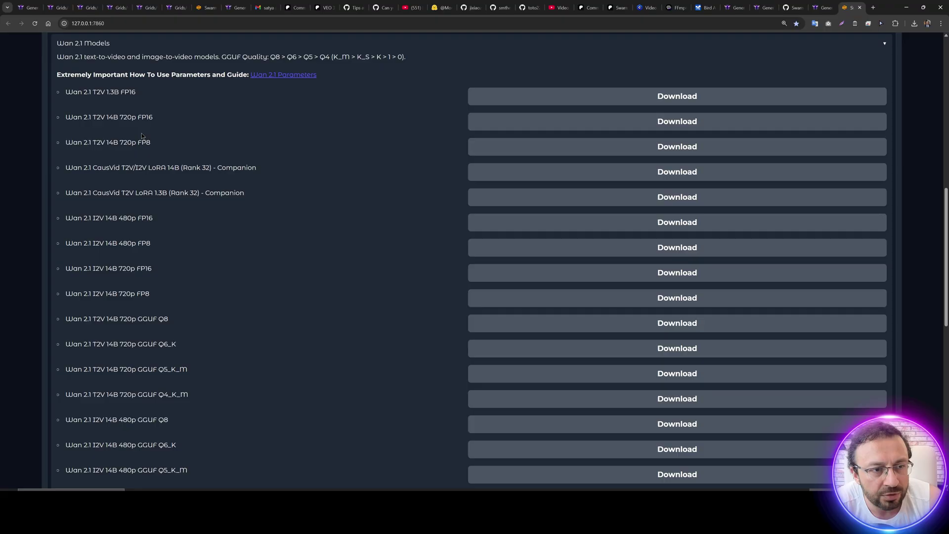
{"action": "scroll", "coordinate": [138, 226], "scroll_direction": "down", "scroll_amount": 1}
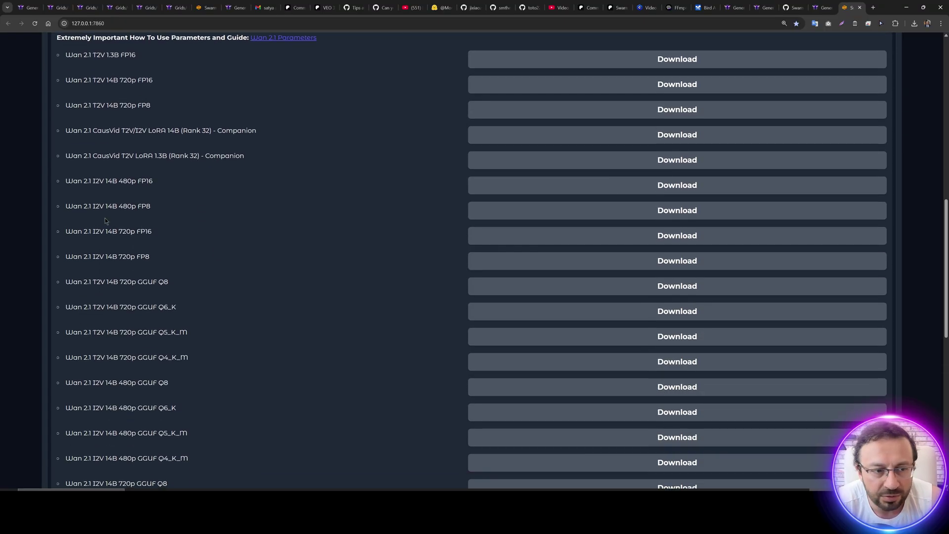
{"action": "scroll", "coordinate": [101, 229], "scroll_direction": "down", "scroll_amount": 3}
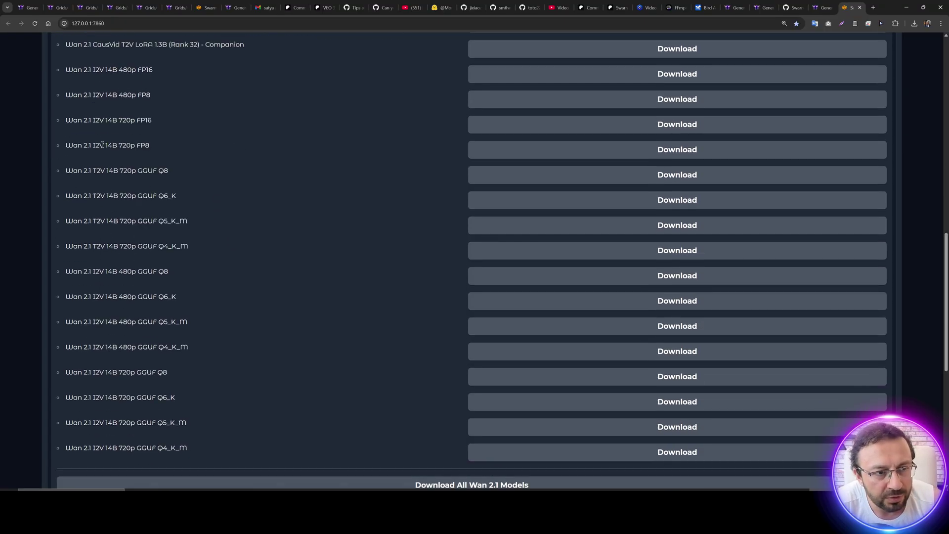
Step: Compare the Wan 2.1 model names, highlighting the 720p FP8/FP16, T2V Q8 and 480p I2V variants
{"action": "left_click_drag", "start_coordinate": [157, 150], "coordinate": [67, 146]}
{"action": "left_click_drag", "start_coordinate": [153, 120], "coordinate": [85, 117]}
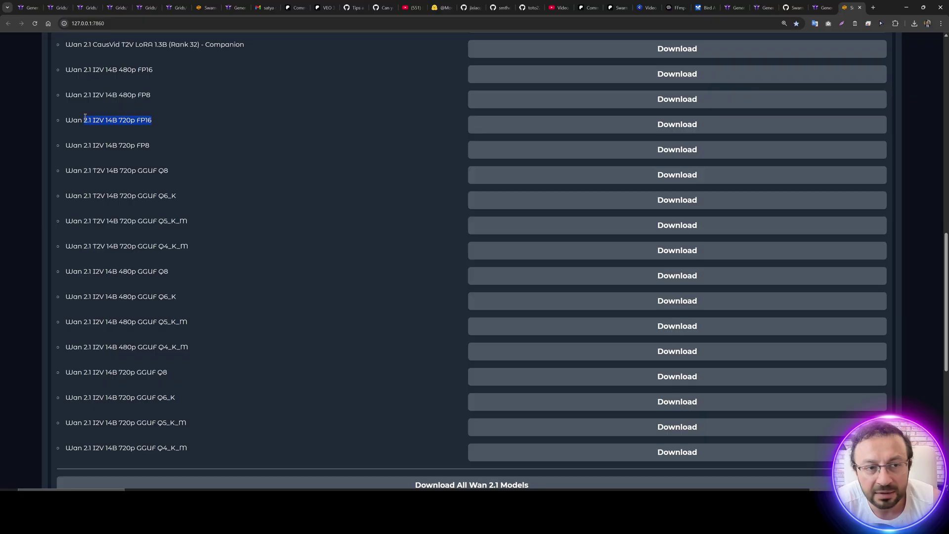
{"action": "left_click_drag", "start_coordinate": [170, 173], "coordinate": [99, 177]}
{"action": "left_click", "coordinate": [170, 174]}
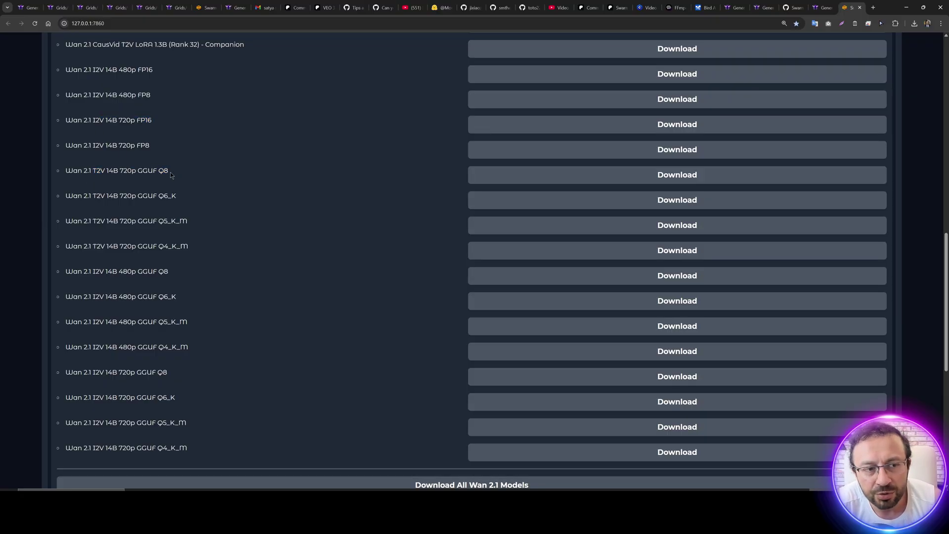
{"action": "double_click", "coordinate": [126, 171]}
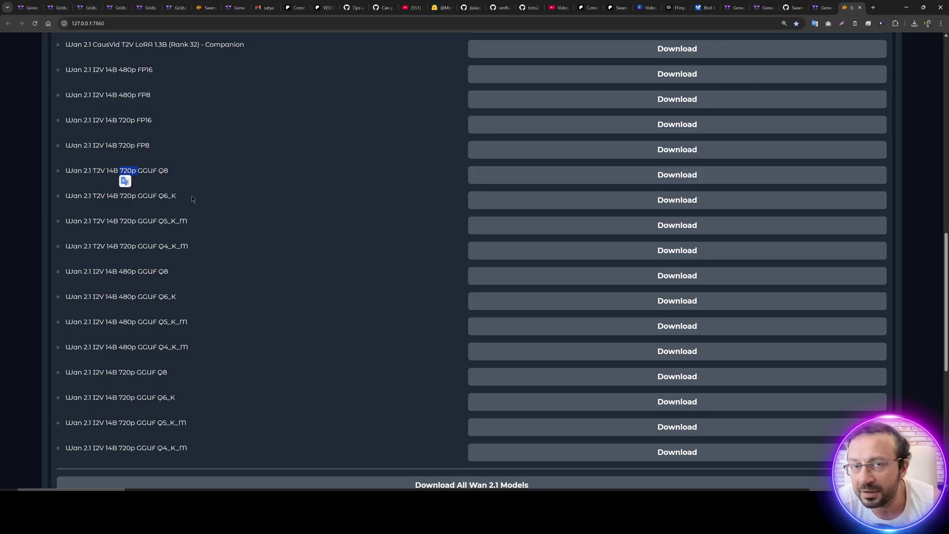
{"action": "double_click", "coordinate": [127, 322]}
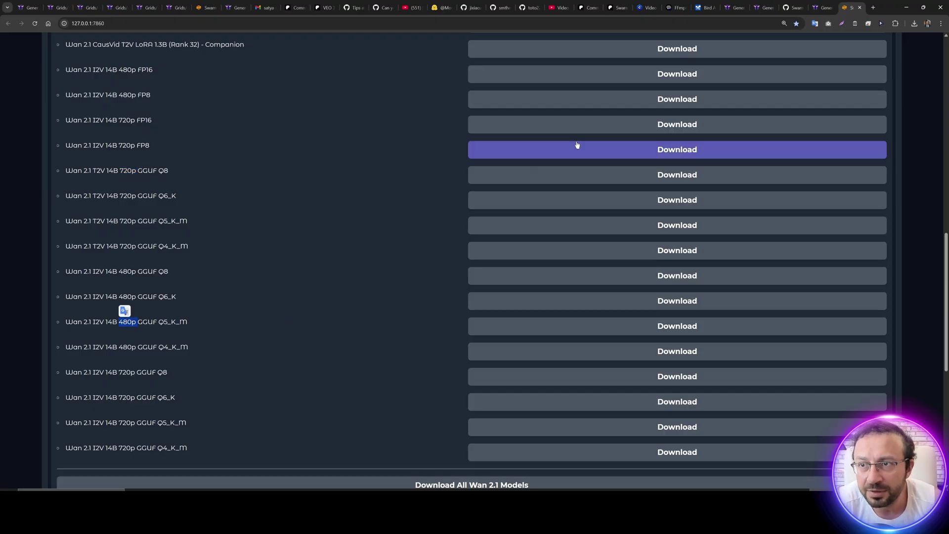
{"action": "left_click", "coordinate": [208, 313]}
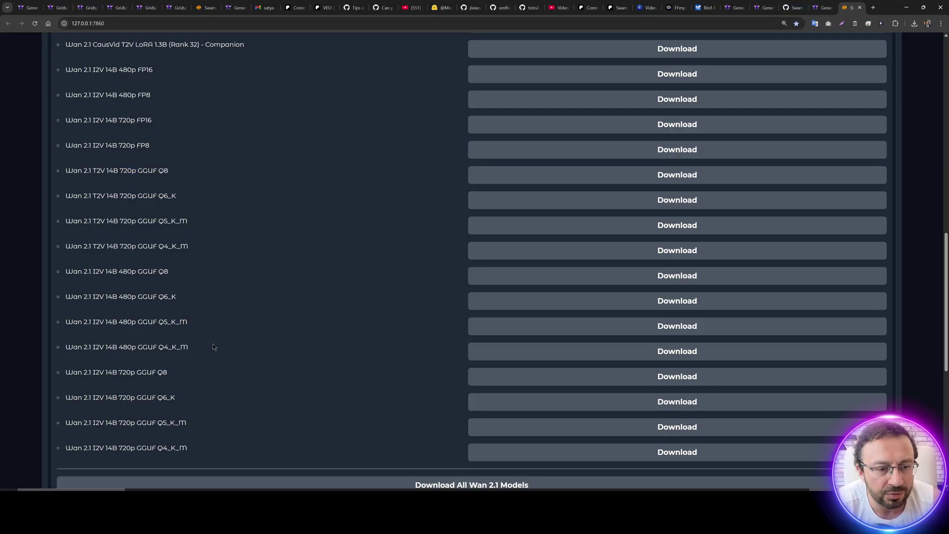
Step: Download Wan 2.1 I2V 14B 480p GGUF Q8 and check the log showing it skipped
{"action": "left_click_drag", "start_coordinate": [171, 271], "coordinate": [60, 275]}
{"action": "left_click", "coordinate": [490, 274]}
{"action": "scroll", "coordinate": [291, 295], "scroll_direction": "up", "scroll_amount": 3}
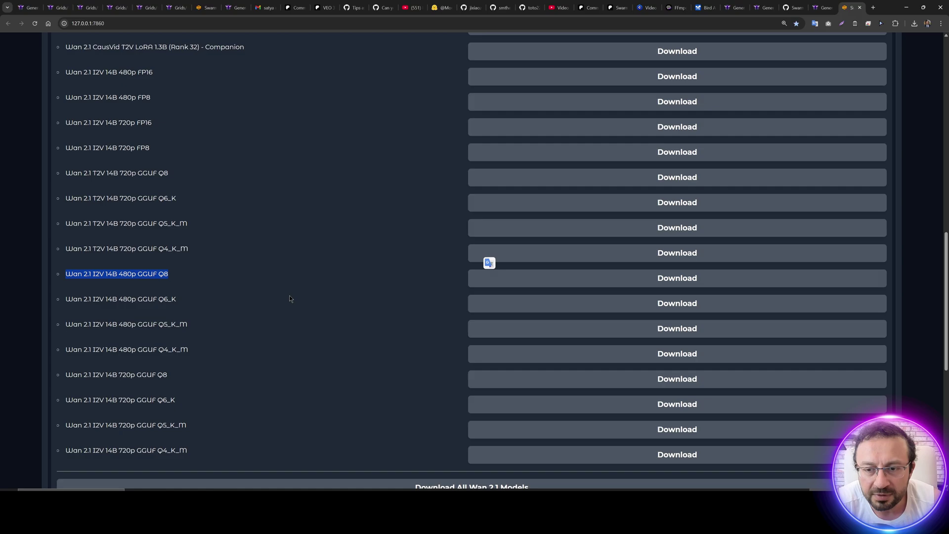
{"action": "scroll", "coordinate": [294, 297], "scroll_direction": "up", "scroll_amount": 15}
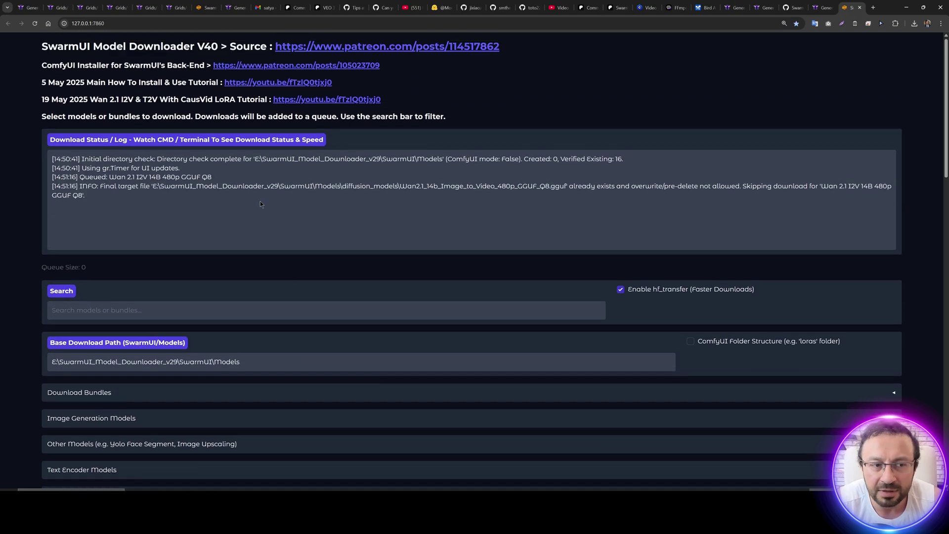
Step: Back in SwarmUI, set the generation resolution to match the init image
{"action": "left_click", "coordinate": [823, 7]}
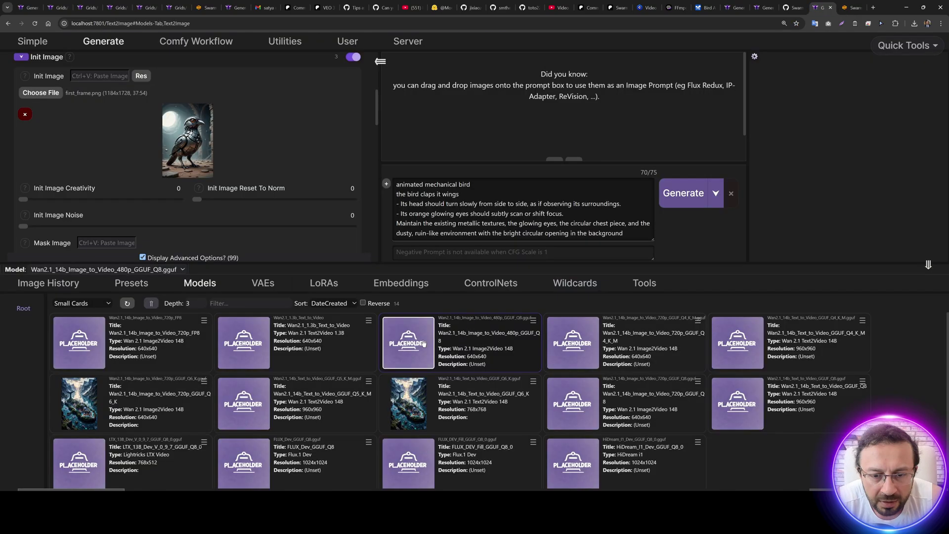
{"action": "scroll", "coordinate": [235, 176], "scroll_direction": "up", "scroll_amount": 3}
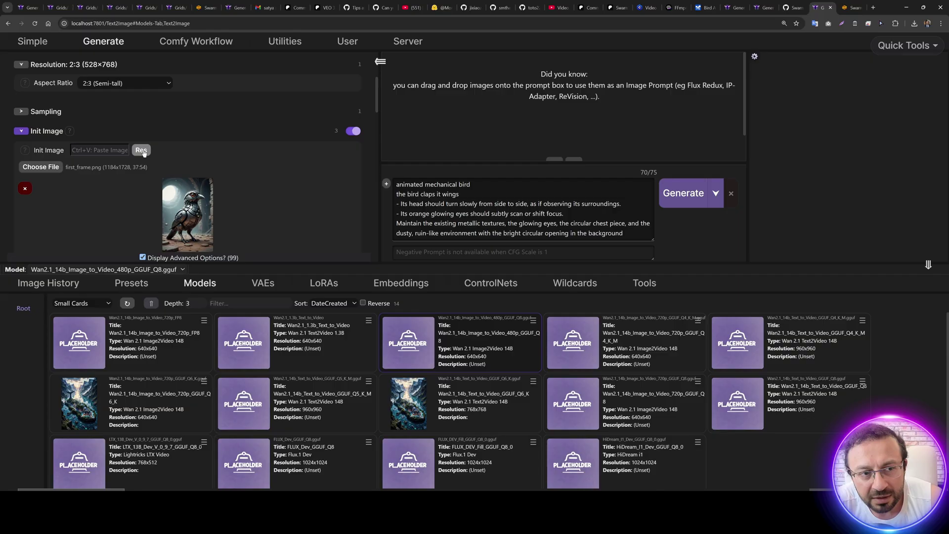
{"action": "left_click", "coordinate": [143, 153]}
{"action": "left_click", "coordinate": [149, 164]}
Step: Review the 480p Q8 model's metadata in Edit Metadata, then cancel without changes
{"action": "scroll", "coordinate": [108, 217], "scroll_direction": "up", "scroll_amount": 5}
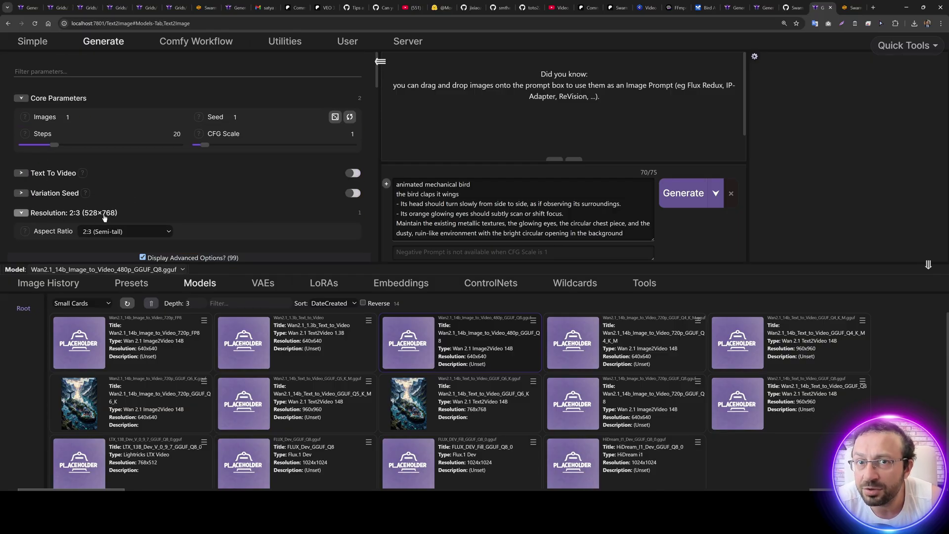
{"action": "scroll", "coordinate": [105, 218], "scroll_direction": "down", "scroll_amount": 2}
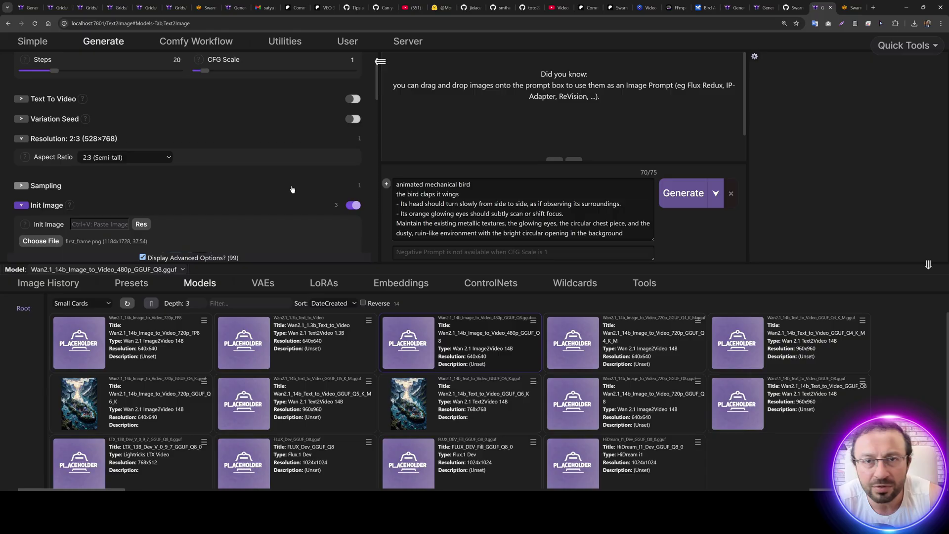
{"action": "scroll", "coordinate": [277, 184], "scroll_direction": "down", "scroll_amount": 10}
{"action": "left_click", "coordinate": [533, 320]}
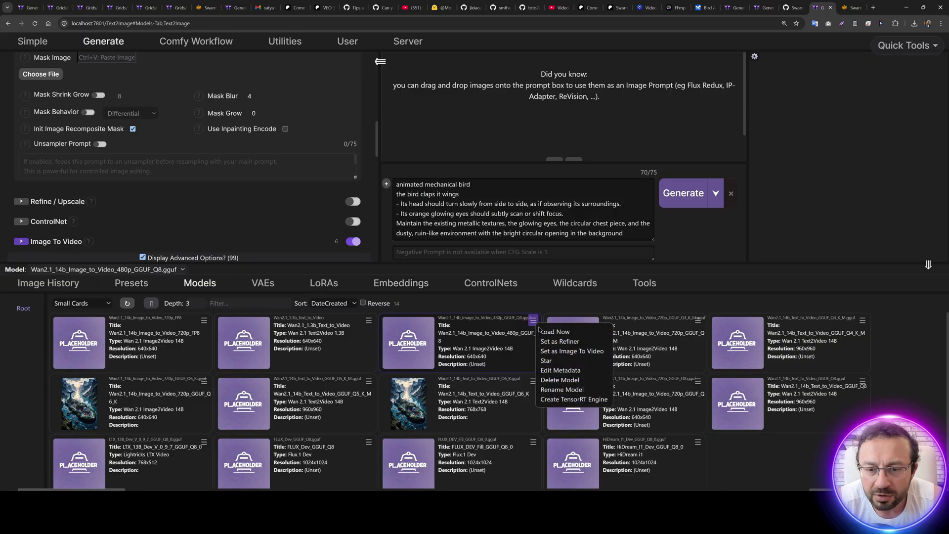
{"action": "left_click", "coordinate": [563, 371]}
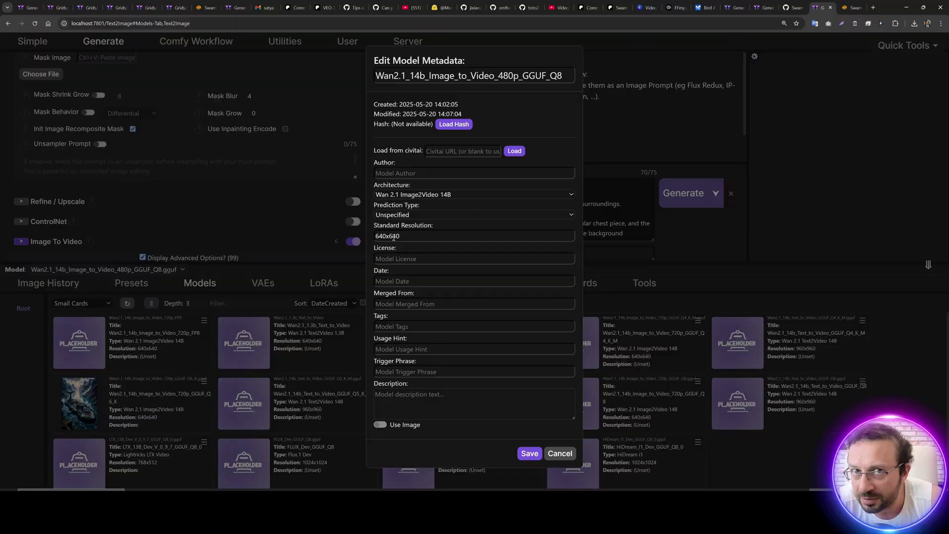
{"action": "left_click", "coordinate": [560, 454]}
Step: Expand Image To Video settings and keep the 480p Q8 model as the video model
{"action": "scroll", "coordinate": [204, 197], "scroll_direction": "down", "scroll_amount": 3}
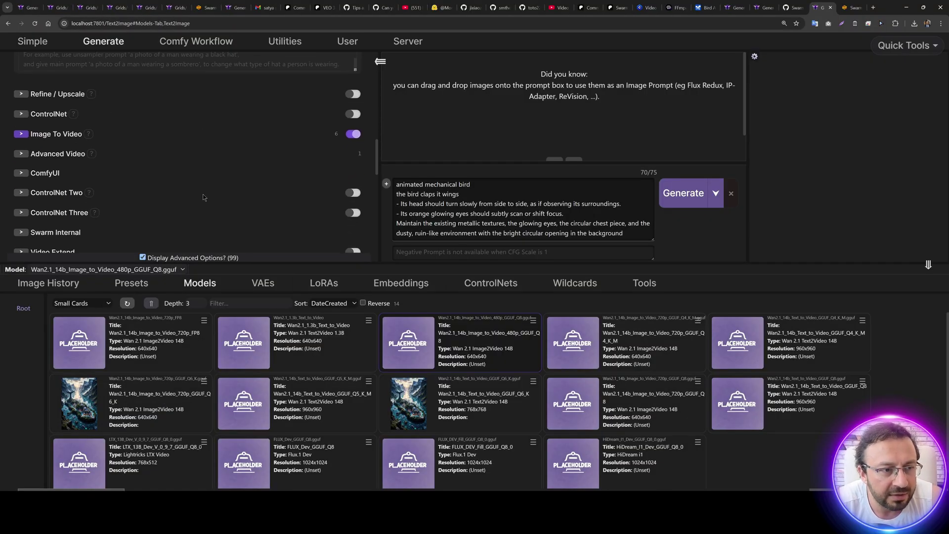
{"action": "left_click", "coordinate": [21, 134]}
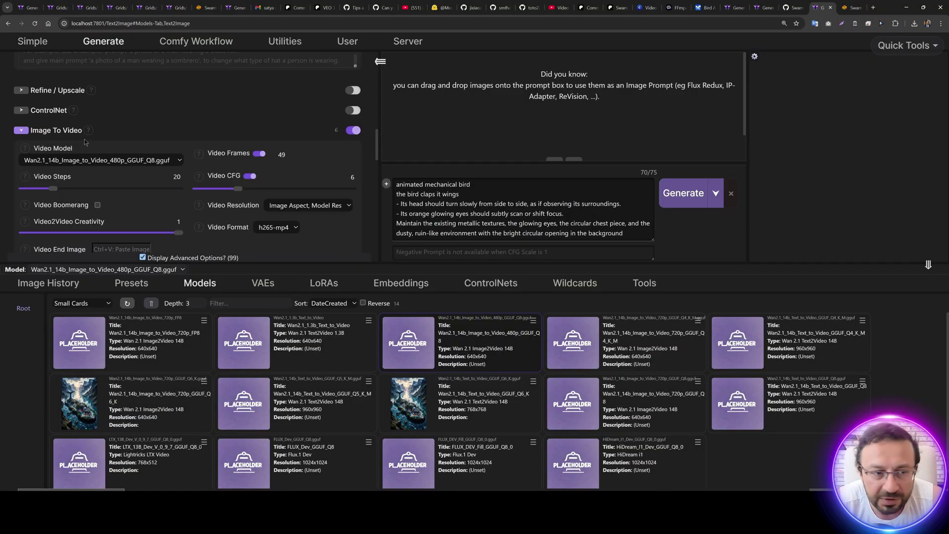
{"action": "left_click", "coordinate": [112, 162]}
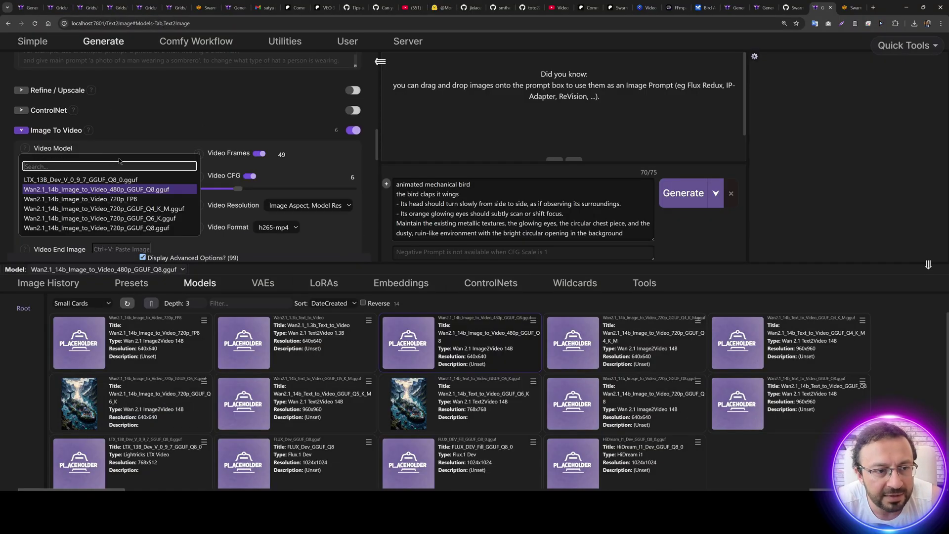
{"action": "left_click", "coordinate": [142, 190]}
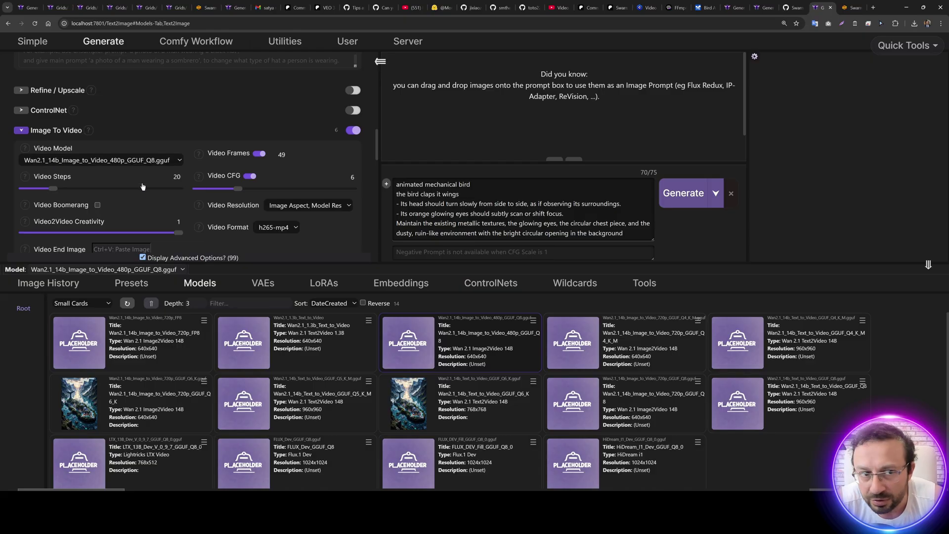
Step: Raise the Image To Video Video Steps slider from 20 to 30
{"action": "scroll", "coordinate": [148, 188], "scroll_direction": "up", "scroll_amount": 6}
{"action": "scroll", "coordinate": [155, 187], "scroll_direction": "up", "scroll_amount": 2}
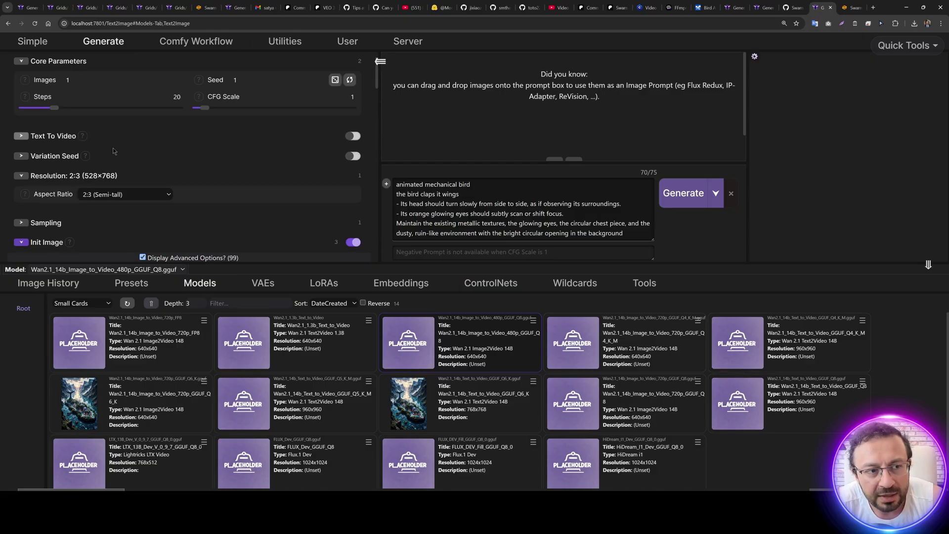
{"action": "scroll", "coordinate": [170, 167], "scroll_direction": "down", "scroll_amount": 5}
{"action": "scroll", "coordinate": [170, 167], "scroll_direction": "down", "scroll_amount": 5}
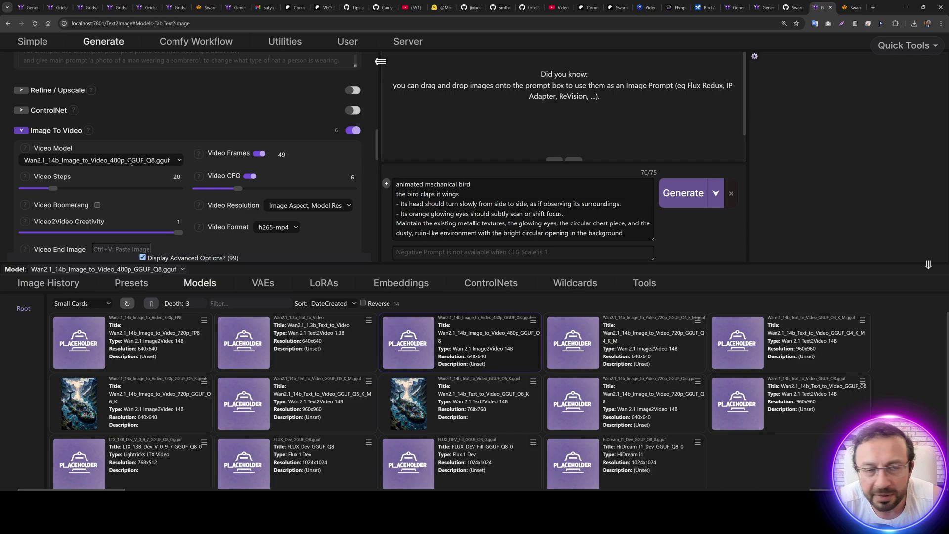
{"action": "scroll", "coordinate": [128, 163], "scroll_direction": "down", "scroll_amount": 1}
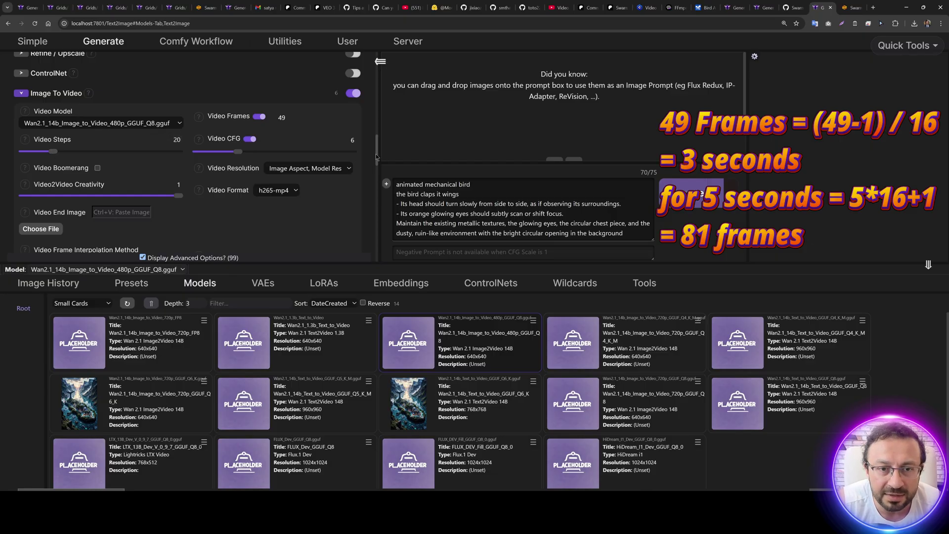
{"action": "left_click_drag", "start_coordinate": [377, 150], "coordinate": [378, 92]}
{"action": "scroll", "coordinate": [198, 148], "scroll_direction": "down", "scroll_amount": 8}
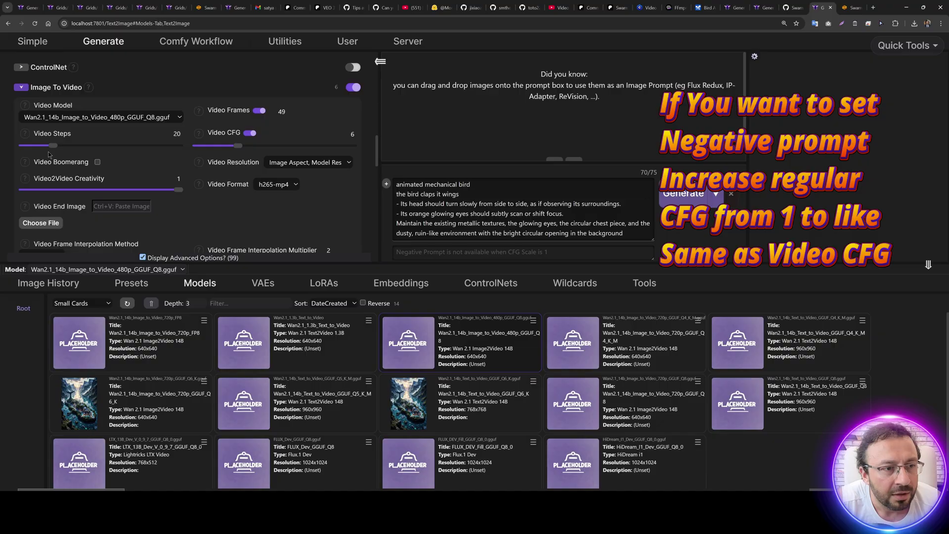
{"action": "left_click_drag", "start_coordinate": [59, 146], "coordinate": [69, 148]}
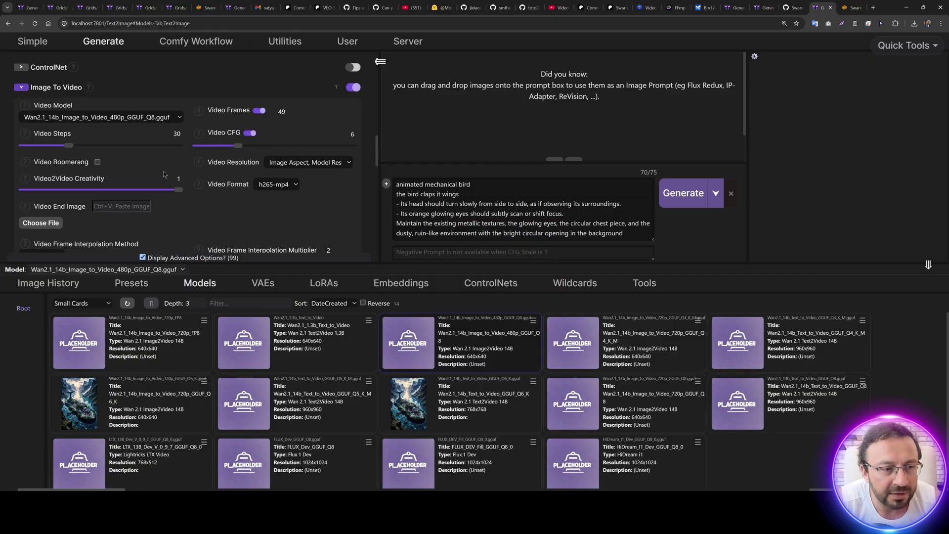
{"action": "left_click_drag", "start_coordinate": [378, 141], "coordinate": [376, 203]}
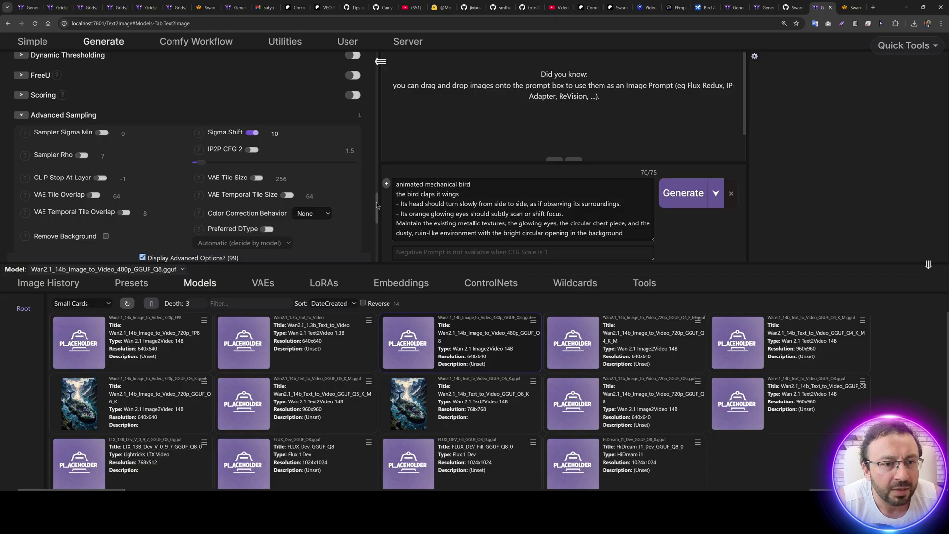
Step: Set TeaCache Mode to 'all' and TeaCache Threshold to 0.15 under Advanced Sampling
{"action": "scroll", "coordinate": [182, 187], "scroll_direction": "up", "scroll_amount": 3}
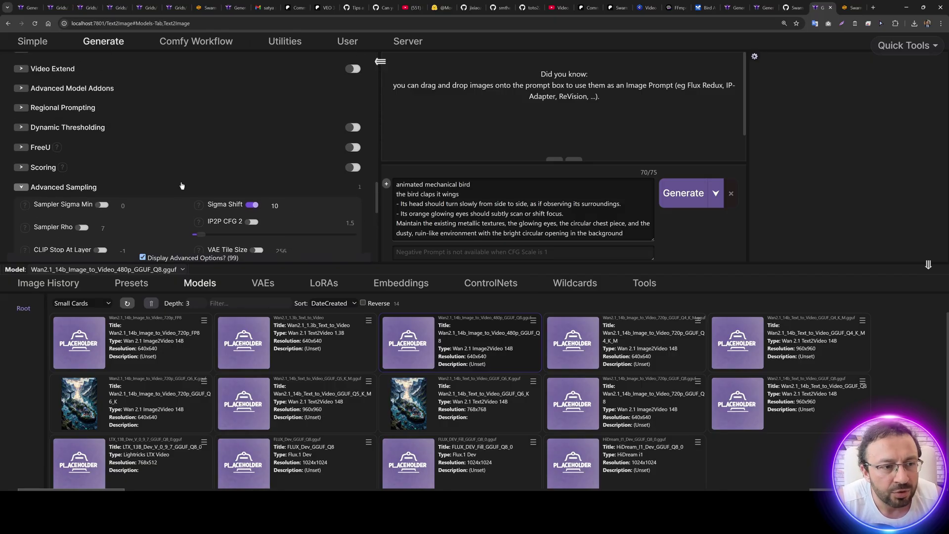
{"action": "scroll", "coordinate": [184, 187], "scroll_direction": "up", "scroll_amount": 4}
{"action": "scroll", "coordinate": [186, 190], "scroll_direction": "down", "scroll_amount": 6}
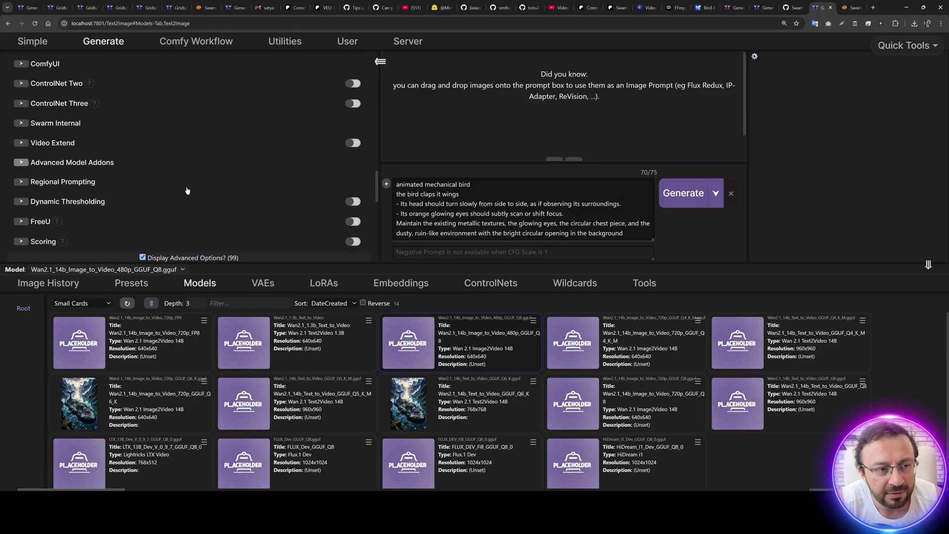
{"action": "scroll", "coordinate": [78, 208], "scroll_direction": "down", "scroll_amount": 5}
{"action": "left_click", "coordinate": [70, 151]}
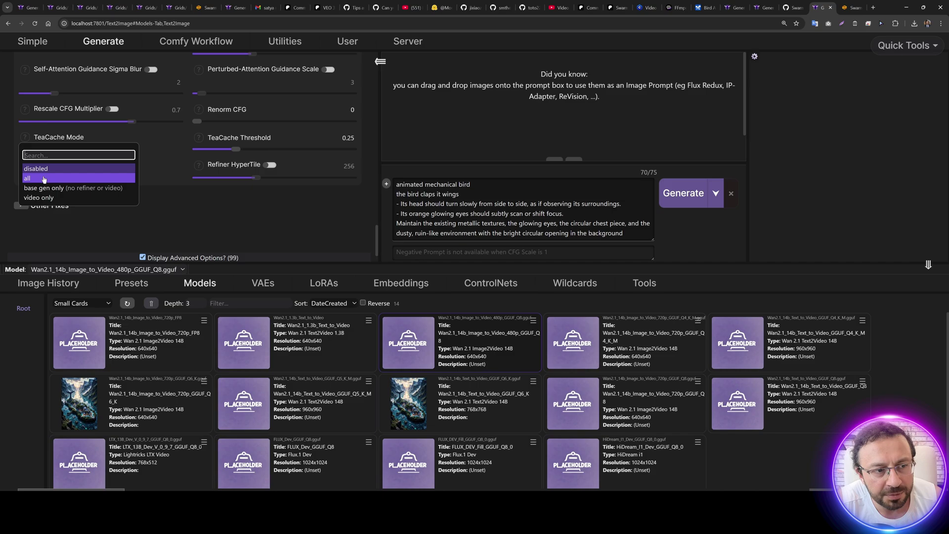
{"action": "left_click", "coordinate": [43, 180]}
{"action": "left_click_drag", "start_coordinate": [237, 149], "coordinate": [221, 149]}
Step: Start generating the mechanical bird image-to-video clip
{"action": "scroll", "coordinate": [241, 211], "scroll_direction": "up", "scroll_amount": 5}
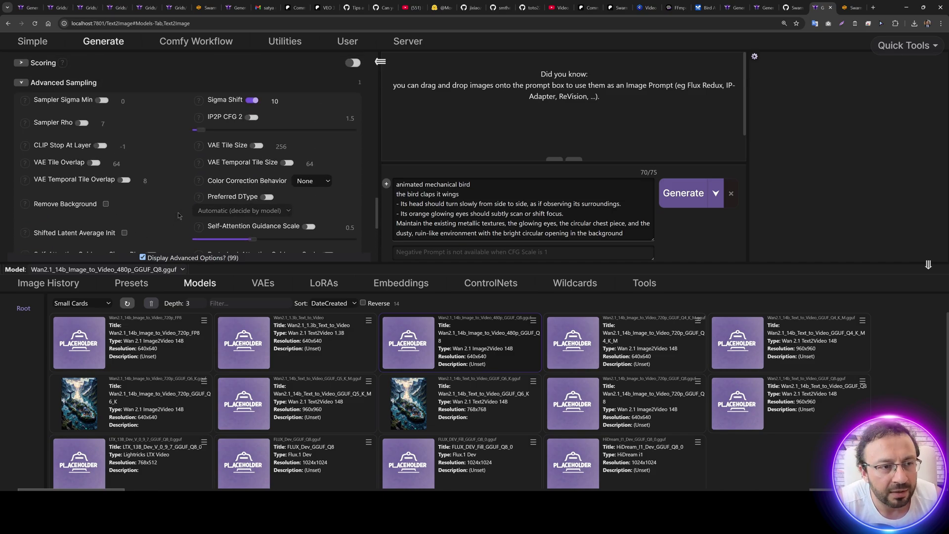
{"action": "scroll", "coordinate": [173, 212], "scroll_direction": "up", "scroll_amount": 8}
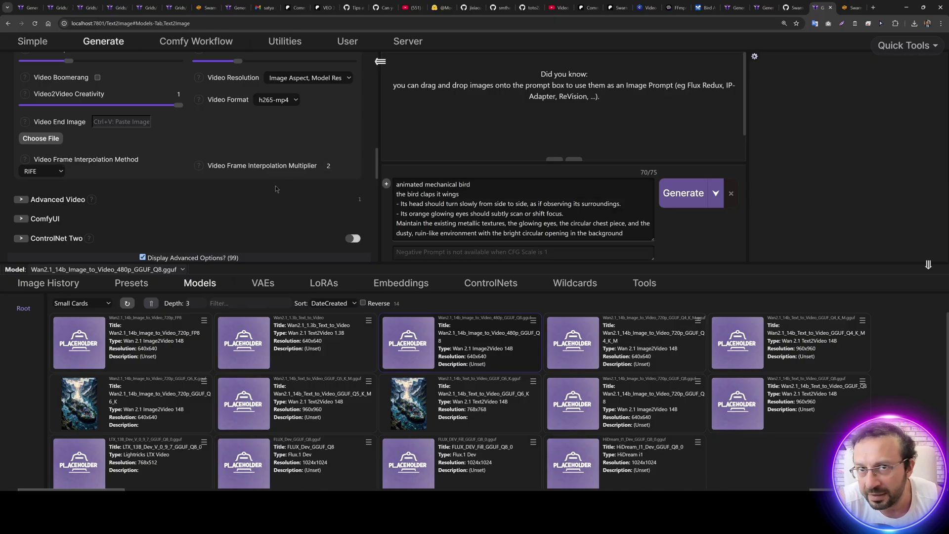
{"action": "scroll", "coordinate": [249, 205], "scroll_direction": "up", "scroll_amount": 3}
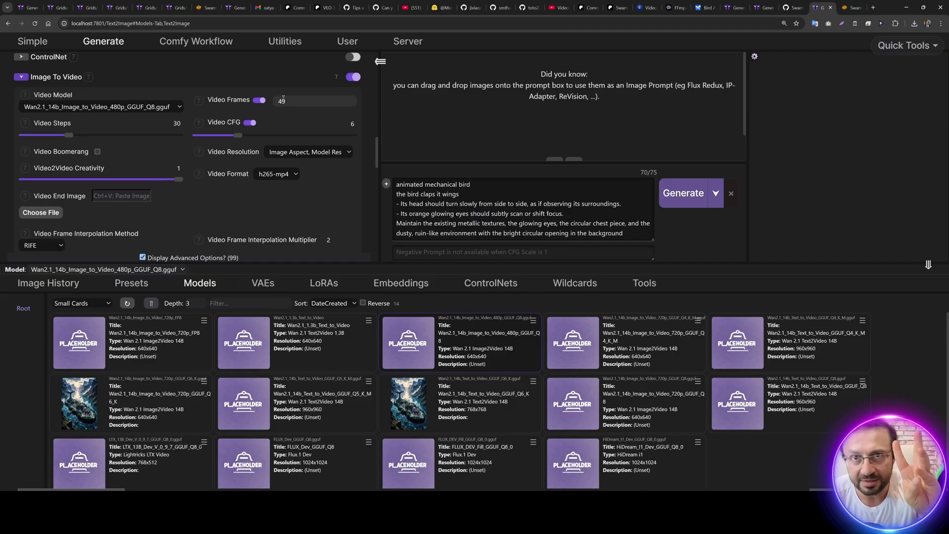
{"action": "left_click", "coordinate": [683, 193]}
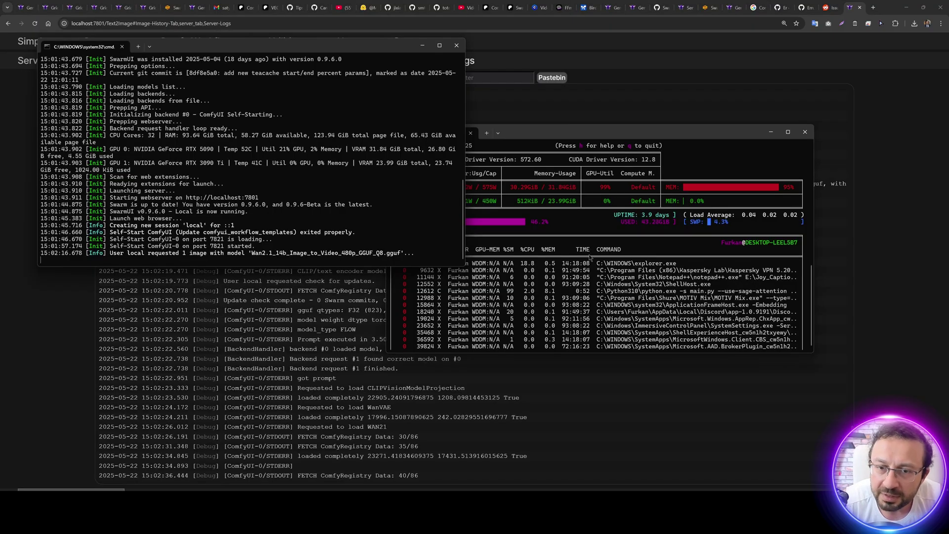
Step: Move the GPU monitor window aside to view it alongside the server logs
{"action": "left_click_drag", "start_coordinate": [572, 132], "coordinate": [606, 132]}
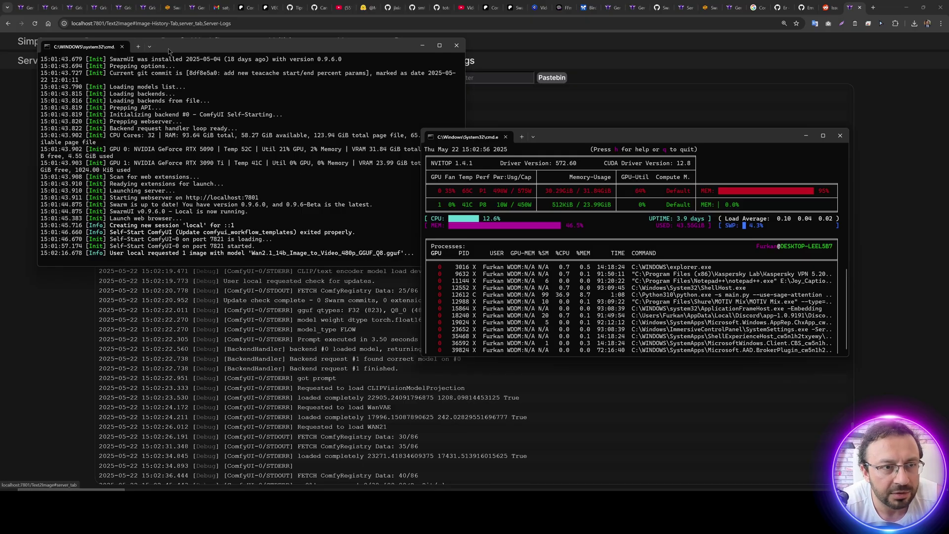
Step: Compare the s/it timings of the 3/30, 5/30 and 7/30 progress lines in the logs
{"action": "left_click_drag", "start_coordinate": [168, 51], "coordinate": [154, 148]}
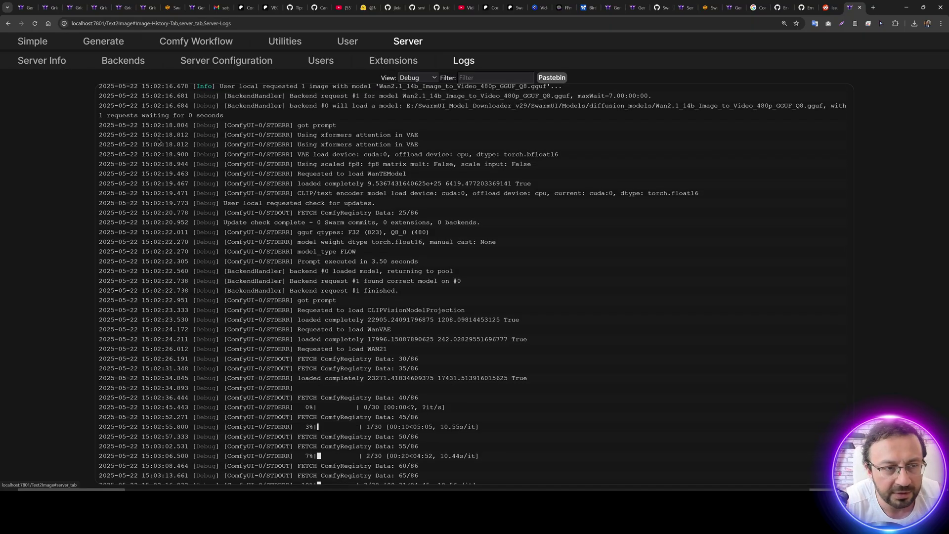
{"action": "left_click_drag", "start_coordinate": [360, 398], "coordinate": [394, 398]}
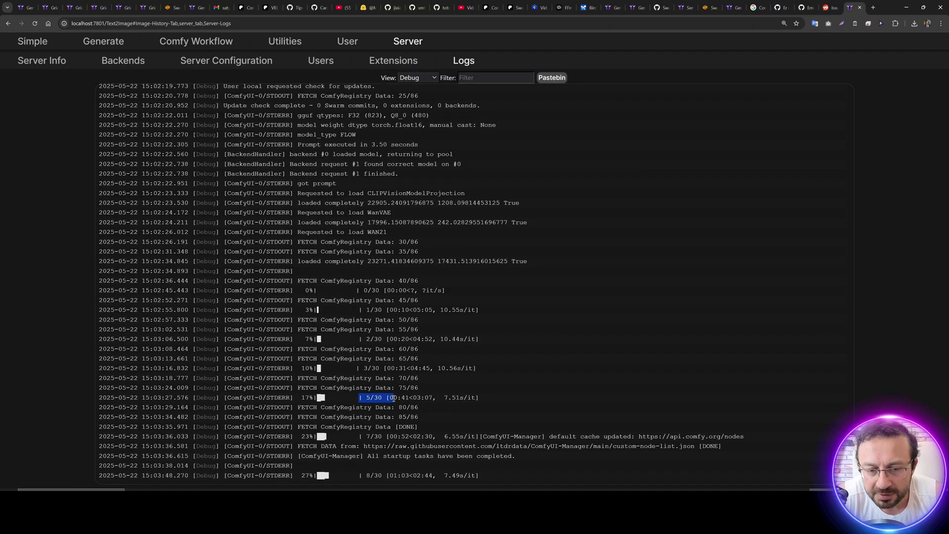
{"action": "left_click_drag", "start_coordinate": [352, 437], "coordinate": [394, 436]}
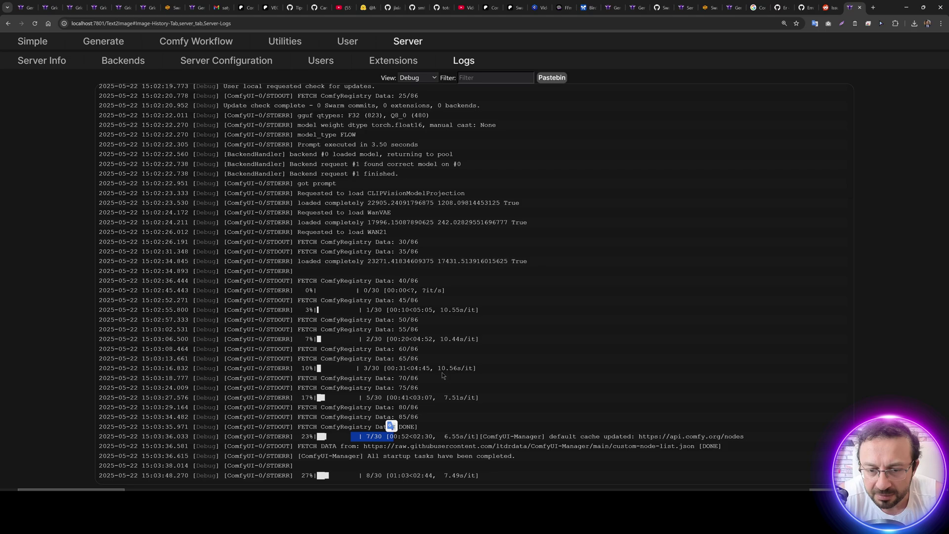
{"action": "left_click_drag", "start_coordinate": [360, 368], "coordinate": [394, 368]}
{"action": "left_click_drag", "start_coordinate": [351, 398], "coordinate": [389, 398]}
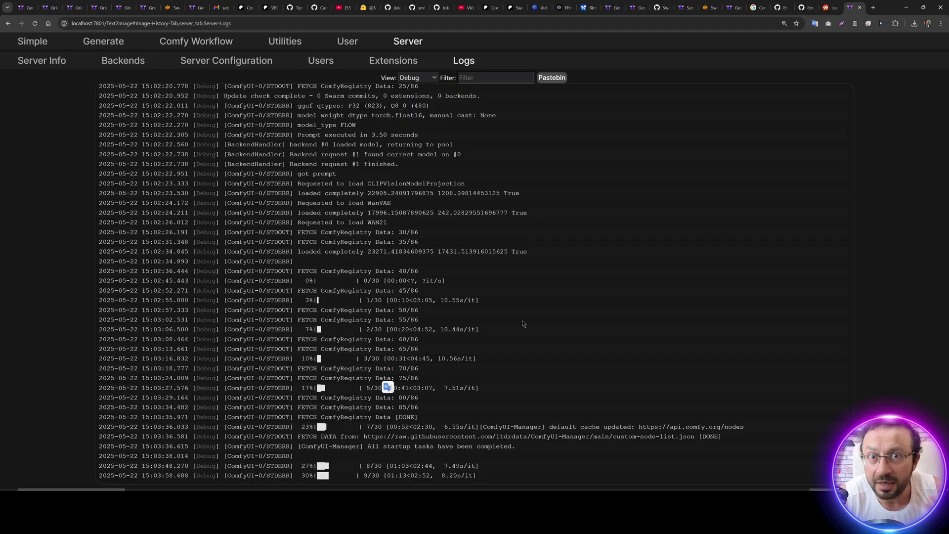
Step: Open the Server Backends list and zoom the page in with Ctrl++
{"action": "left_click", "coordinate": [99, 42]}
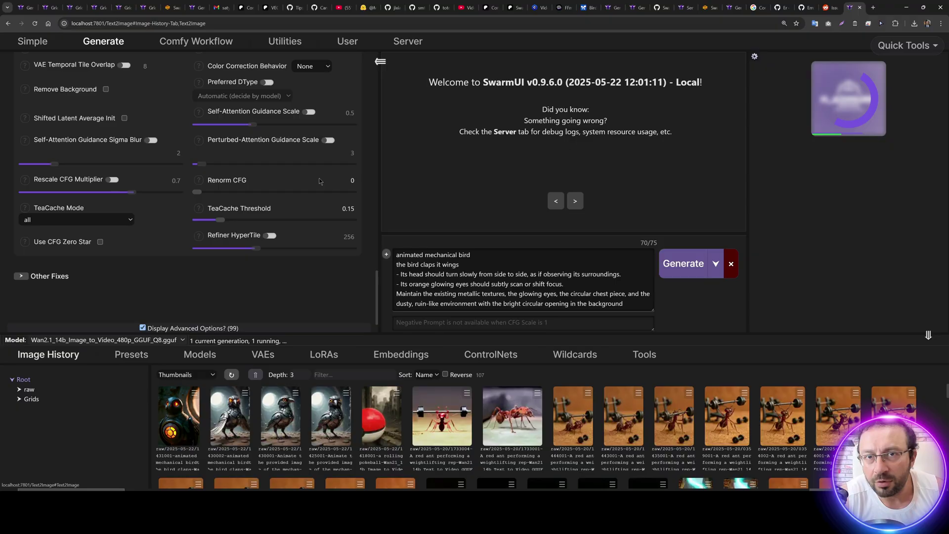
{"action": "scroll", "coordinate": [325, 203], "scroll_direction": "up", "scroll_amount": 1}
{"action": "scroll", "coordinate": [326, 211], "scroll_direction": "up", "scroll_amount": 5}
{"action": "left_click", "coordinate": [408, 41]}
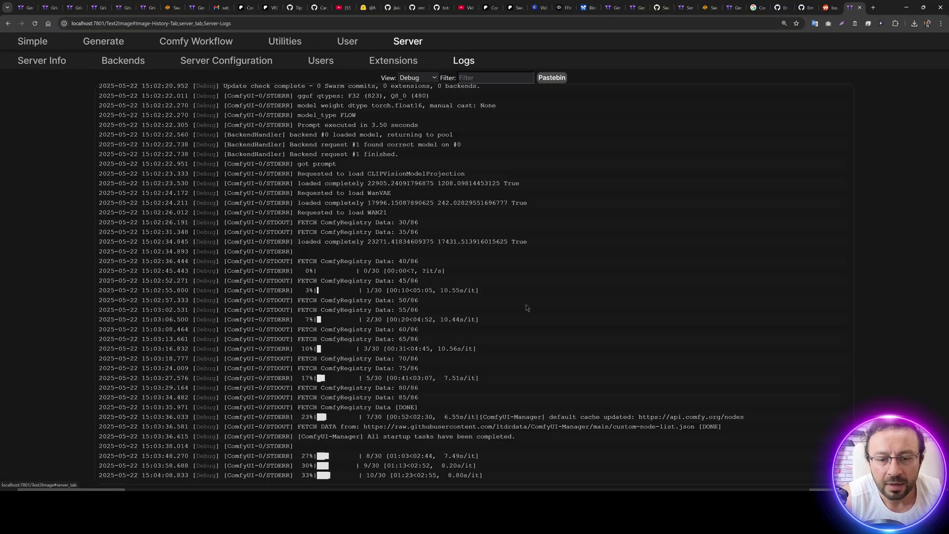
{"action": "left_click", "coordinate": [123, 60]}
{"action": "key", "text": "ctrl+plus"}
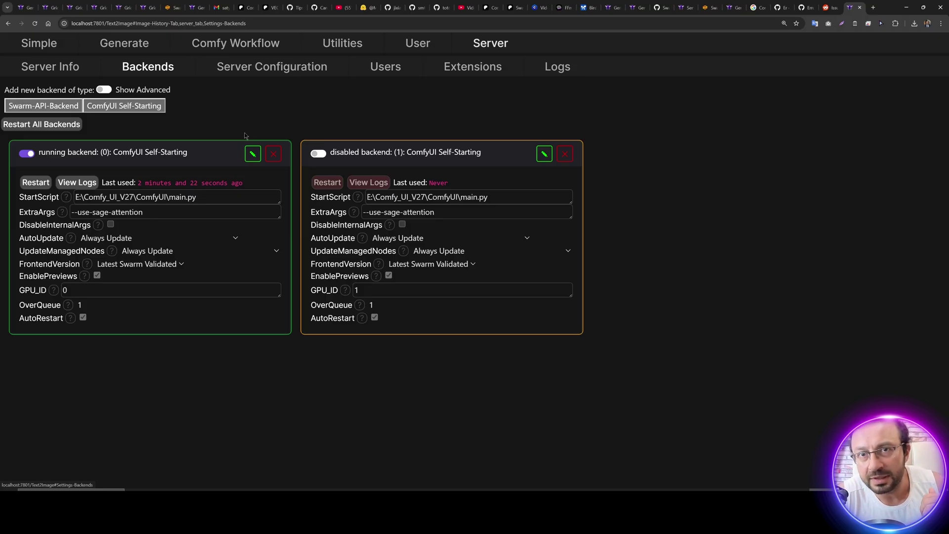
Step: In Server Logs, compare the first step's 10.55 s/it with the latest step's 5.82 s/it
{"action": "left_click", "coordinate": [130, 49]}
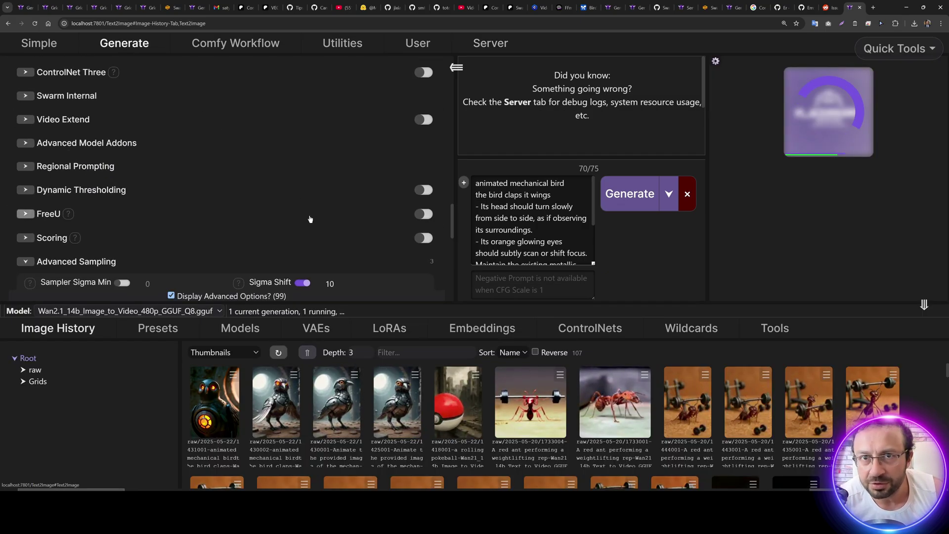
{"action": "scroll", "coordinate": [318, 218], "scroll_direction": "down", "scroll_amount": 2}
{"action": "scroll", "coordinate": [318, 221], "scroll_direction": "down", "scroll_amount": 6}
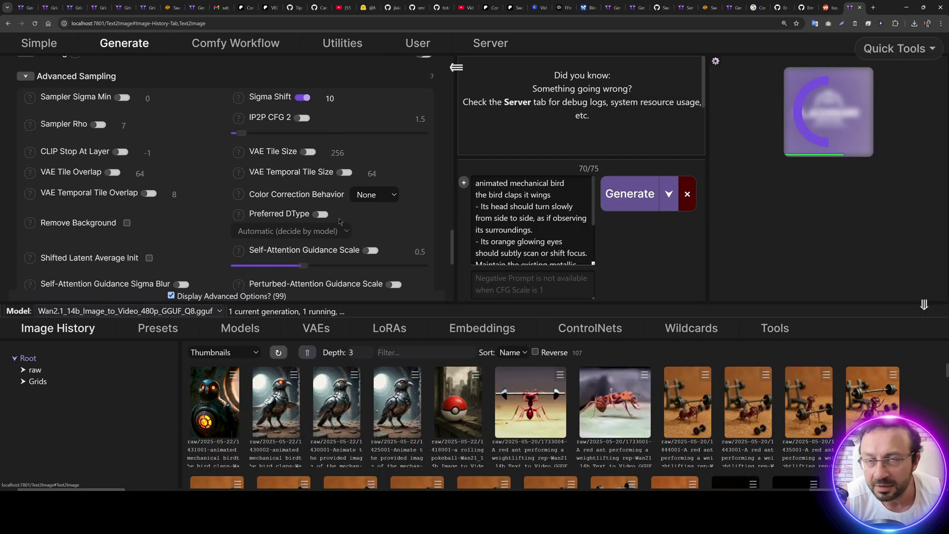
{"action": "left_click", "coordinate": [485, 43]}
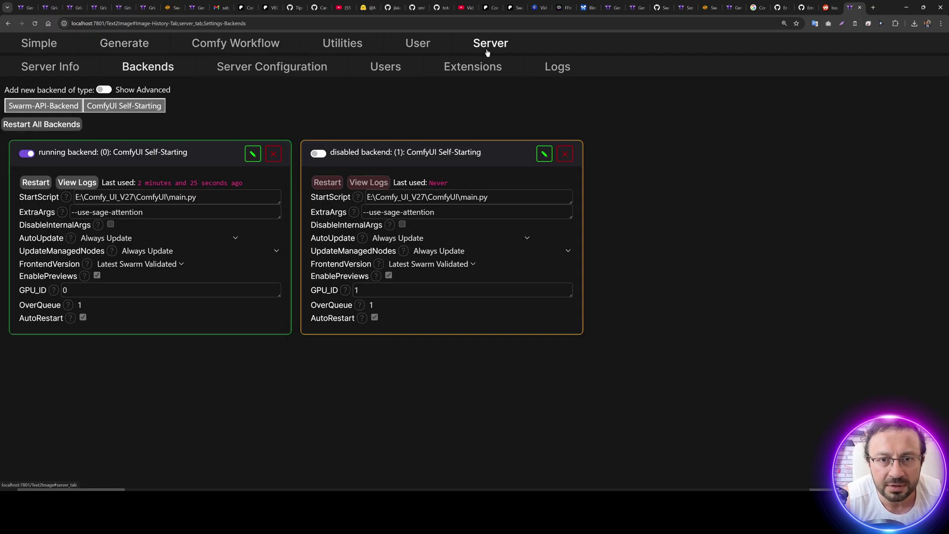
{"action": "left_click", "coordinate": [557, 66]}
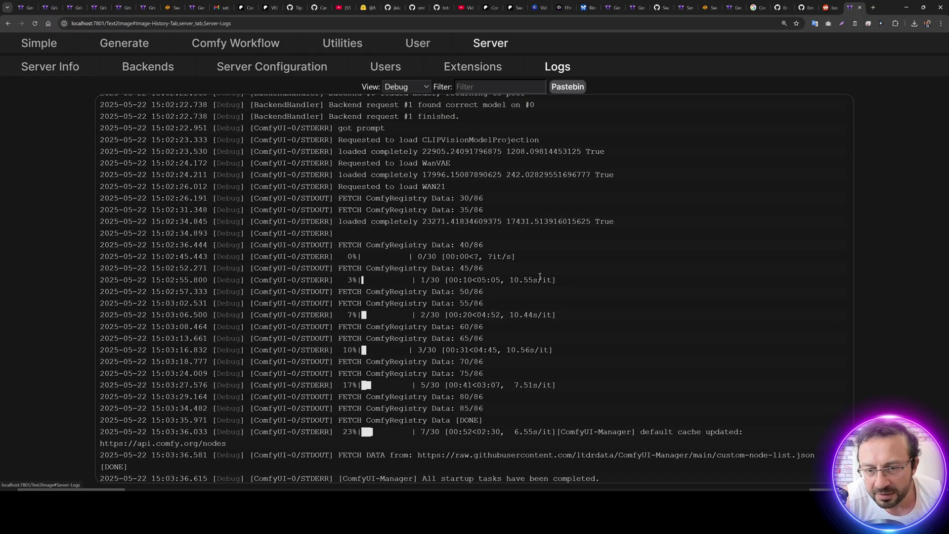
{"action": "left_click_drag", "start_coordinate": [566, 280], "coordinate": [519, 279]}
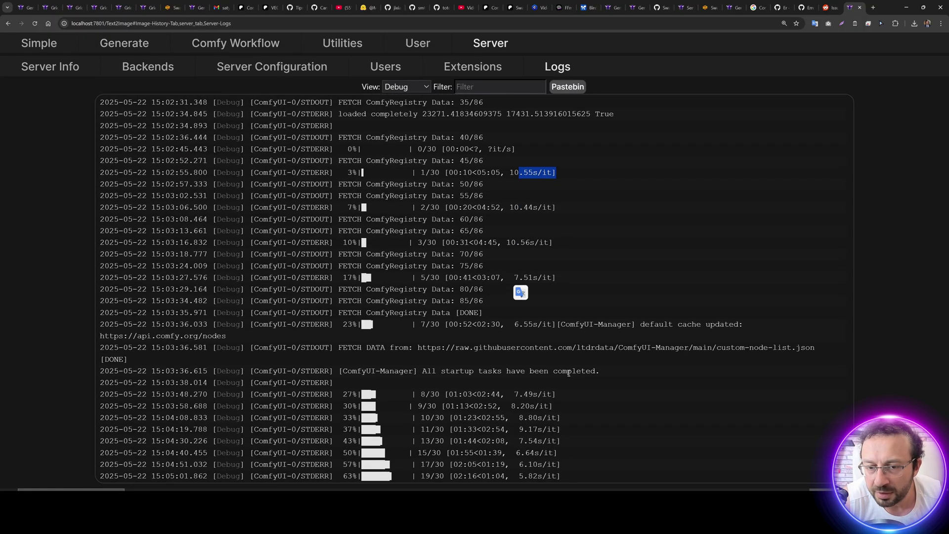
{"action": "left_click_drag", "start_coordinate": [563, 473], "coordinate": [505, 472]}
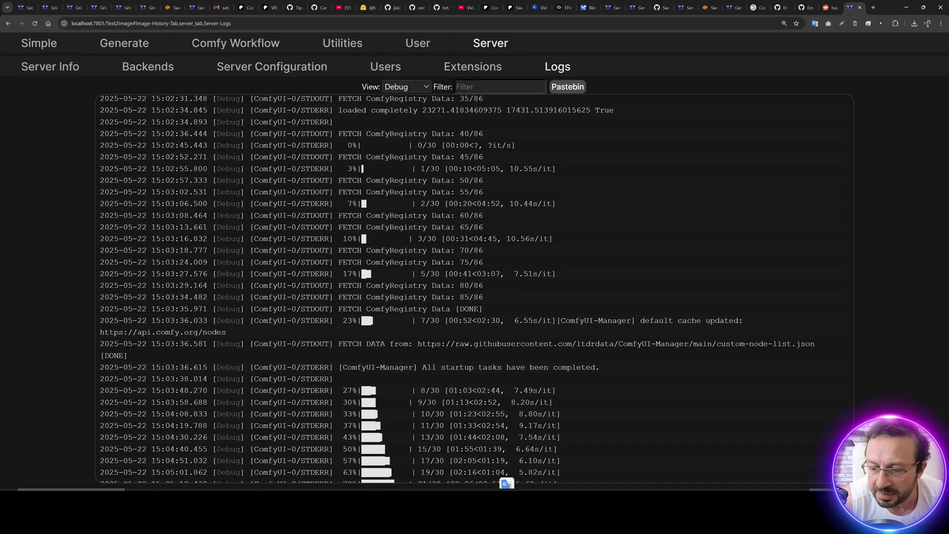
Step: Check the console and GPU monitor windows, then return to the Generate page
{"action": "key", "text": "alt+Tab"}
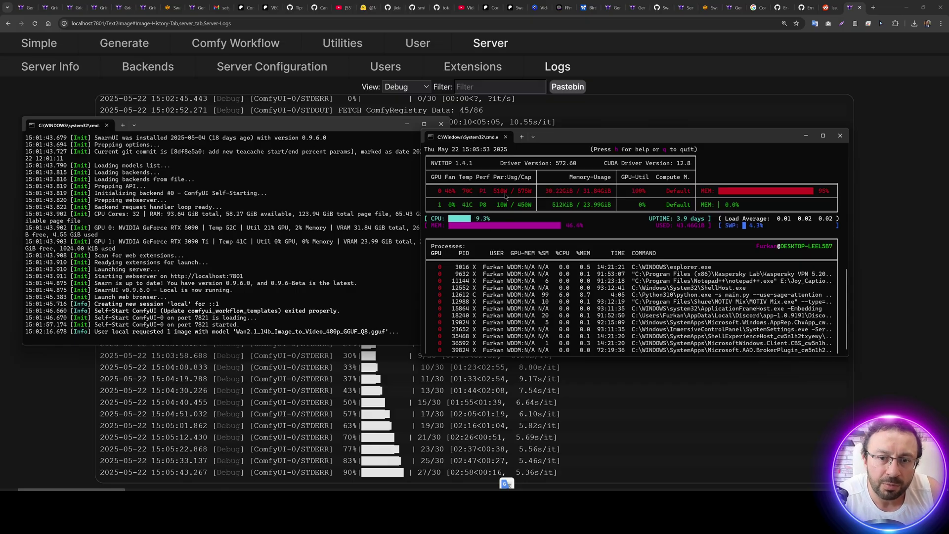
{"action": "left_click", "coordinate": [529, 408]}
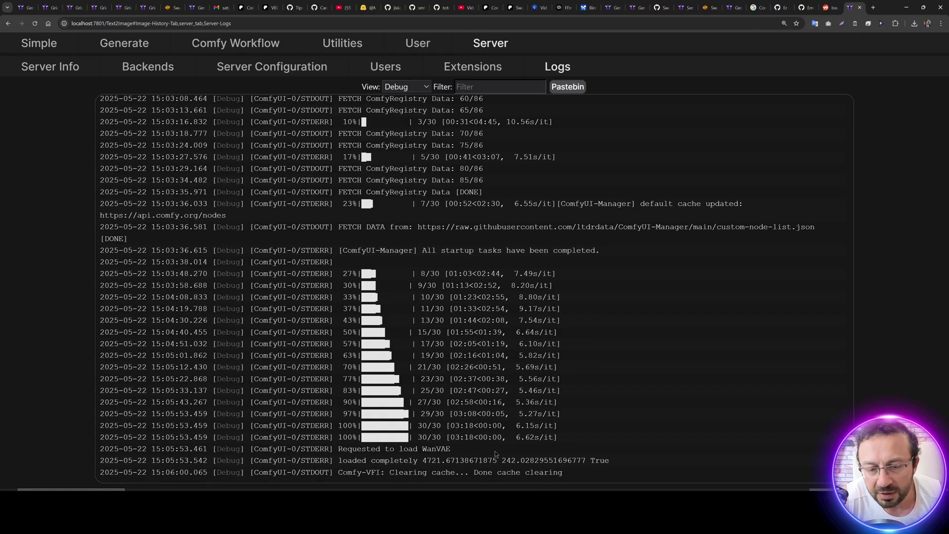
{"action": "left_click", "coordinate": [142, 51]}
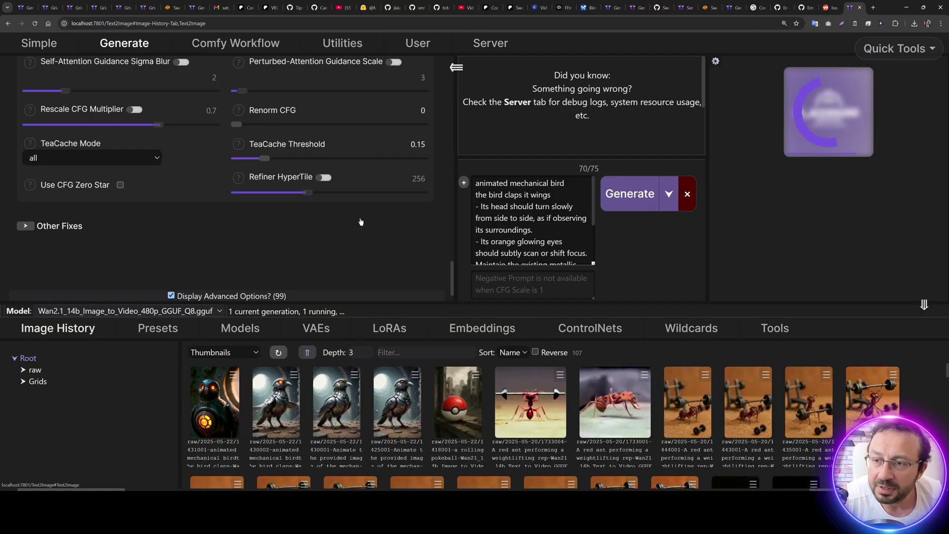
{"action": "scroll", "coordinate": [386, 250], "scroll_direction": "up", "scroll_amount": 5}
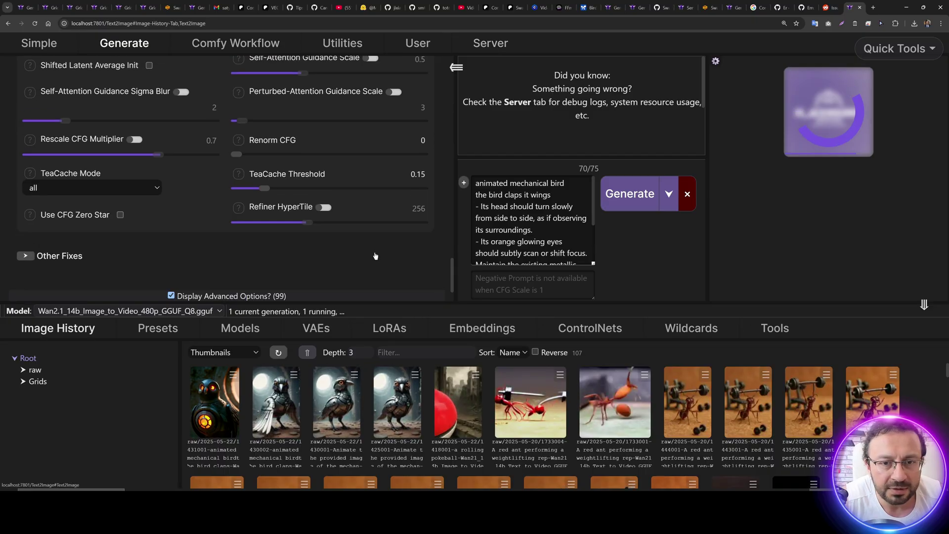
{"action": "scroll", "coordinate": [386, 250], "scroll_direction": "up", "scroll_amount": 10}
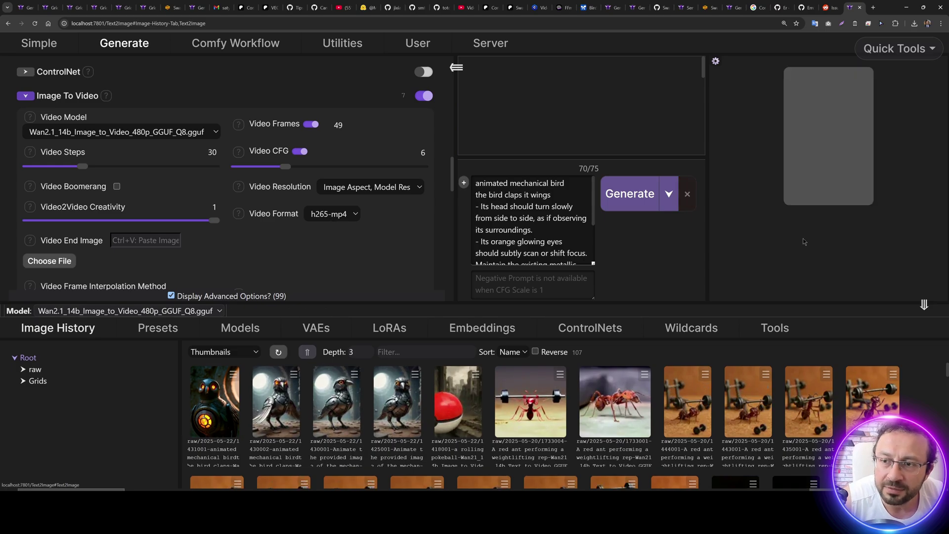
Step: Refresh Image History and reload the page until the newest bird video appears
{"action": "left_click", "coordinate": [824, 134]}
{"action": "left_click", "coordinate": [279, 352]}
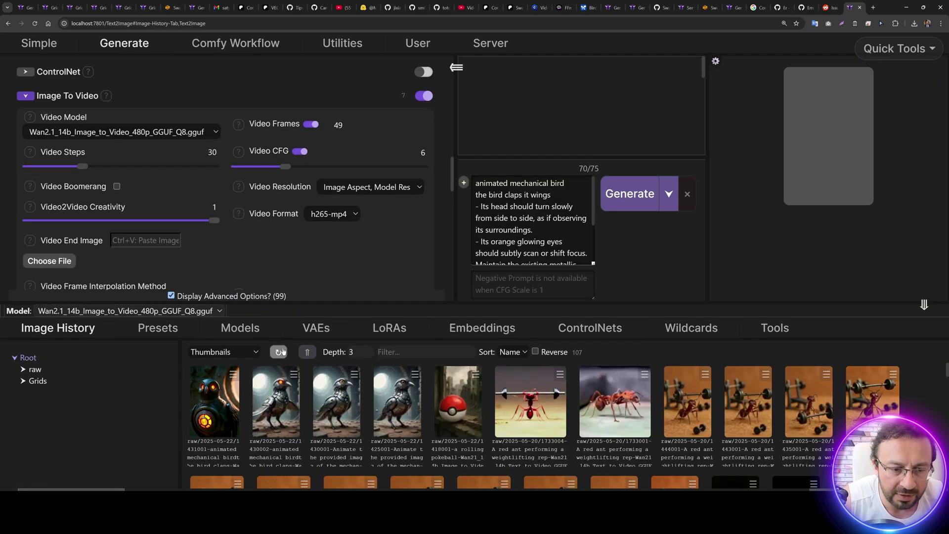
{"action": "left_click", "coordinate": [278, 352]}
{"action": "left_click", "coordinate": [218, 408]}
{"action": "left_click", "coordinate": [219, 408]}
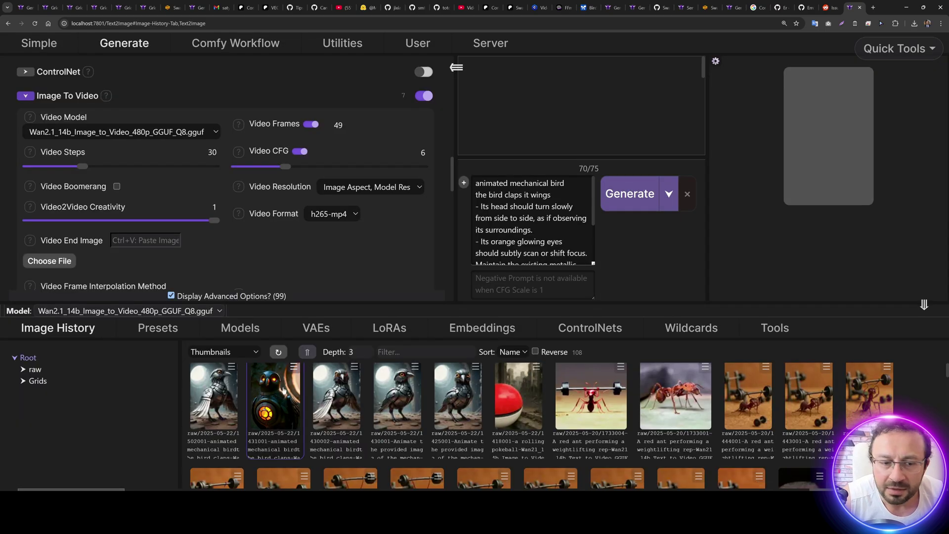
{"action": "left_click", "coordinate": [218, 395]}
{"action": "left_click", "coordinate": [217, 390]}
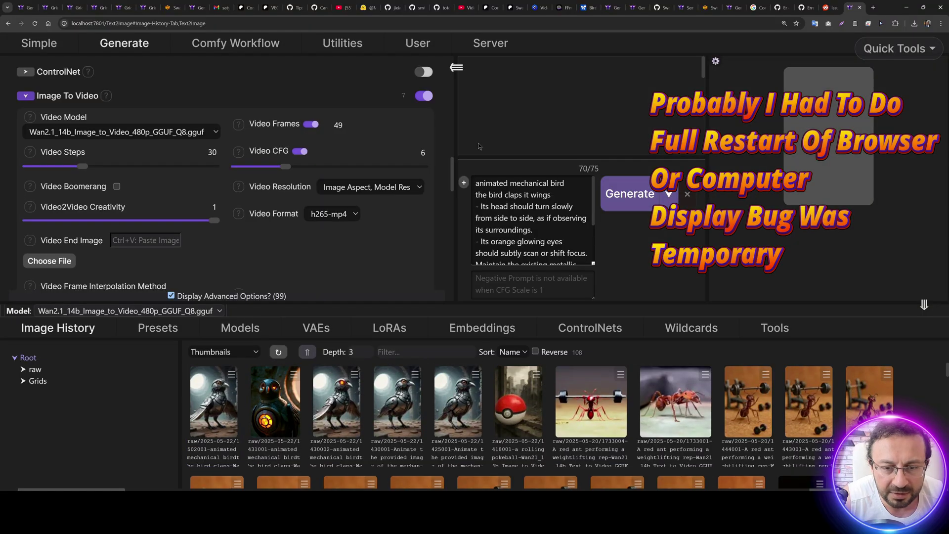
{"action": "left_click", "coordinate": [108, 23]}
{"action": "key", "text": "Return"}
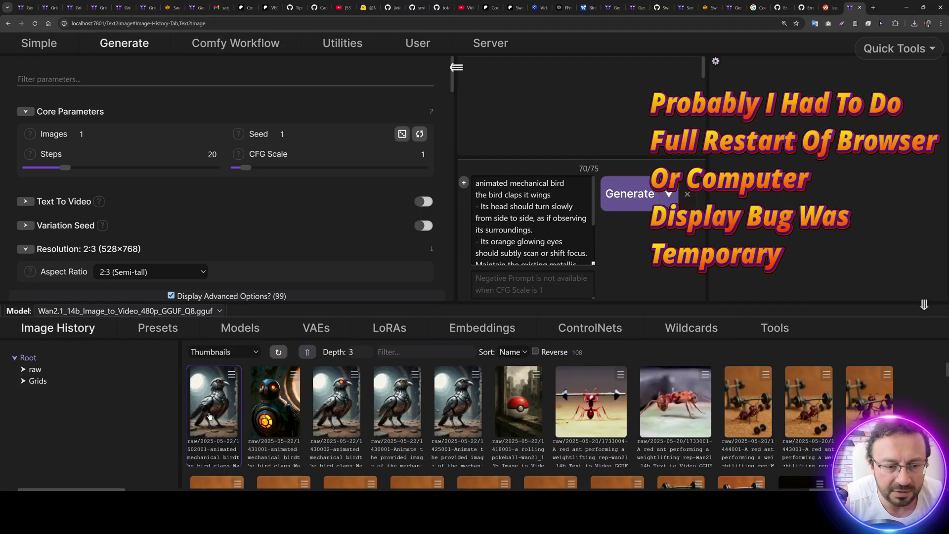
{"action": "key", "text": "F5"}
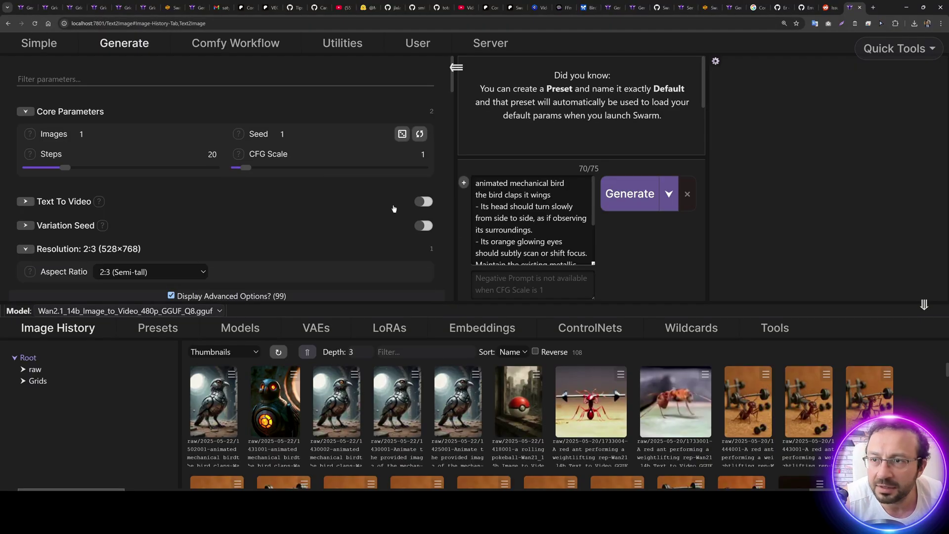
Step: Download the newest mechanical bird video from history and open it for playback
{"action": "left_click", "coordinate": [218, 403]}
{"action": "right_click", "coordinate": [233, 395]}
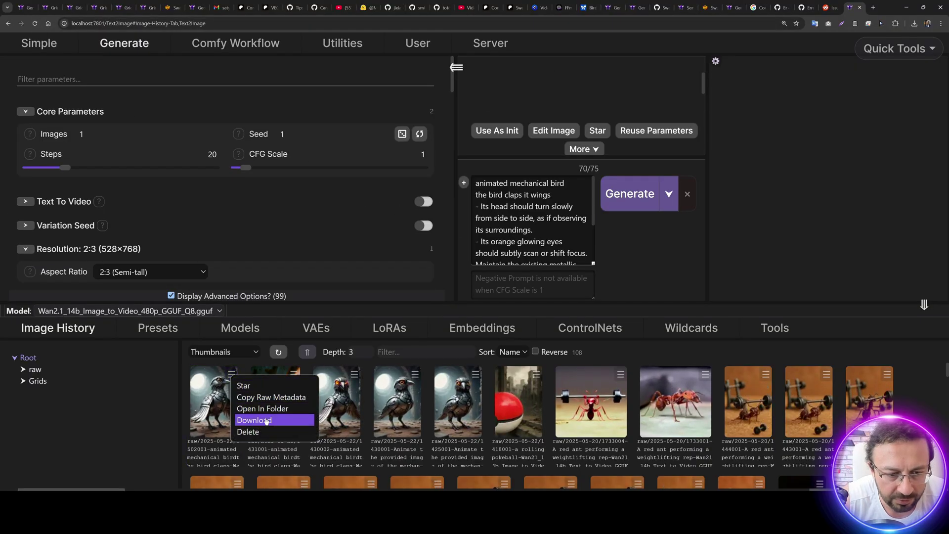
{"action": "left_click", "coordinate": [267, 436]}
{"action": "left_click", "coordinate": [869, 45]}
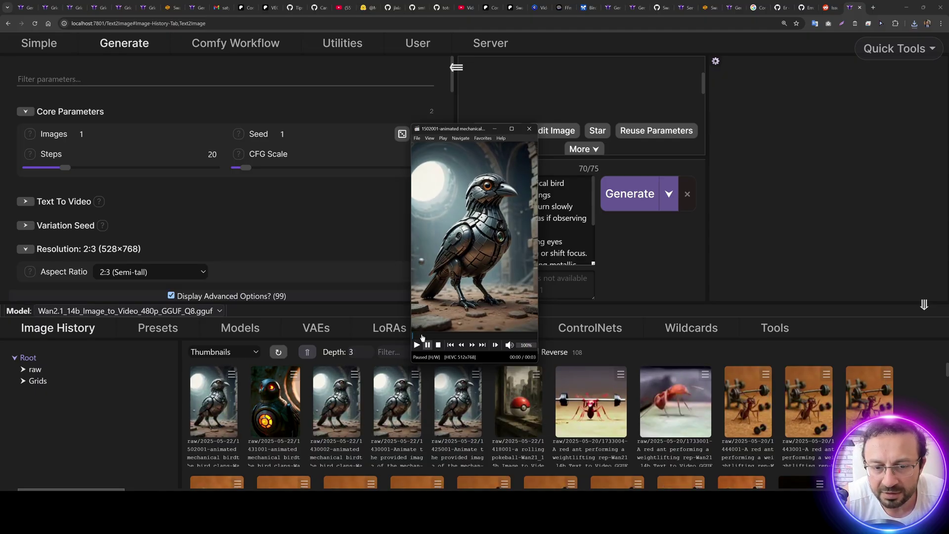
Step: Watch the bird clip full screen in MPC-HC, exit full screen, and close the player
{"action": "double_click", "coordinate": [503, 301]}
{"action": "double_click", "coordinate": [695, 275]}
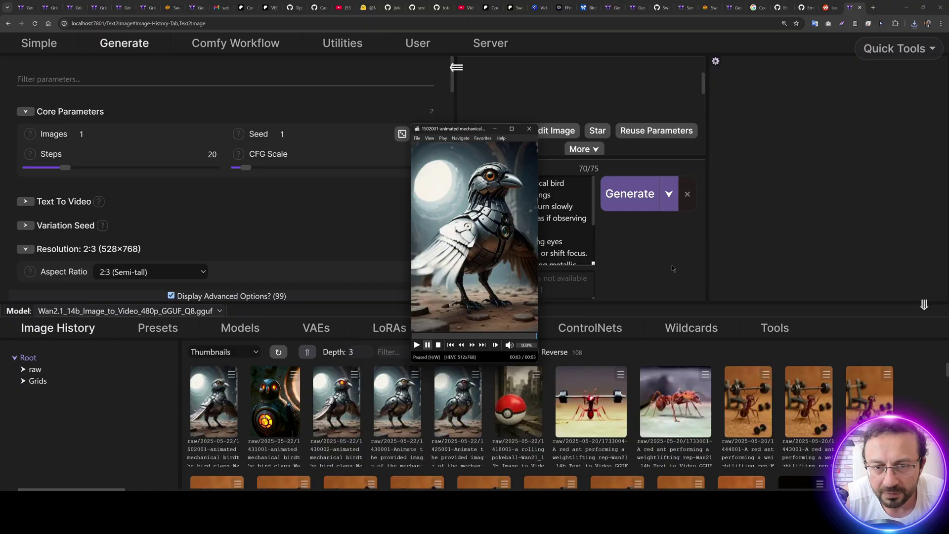
{"action": "left_click", "coordinate": [529, 129]}
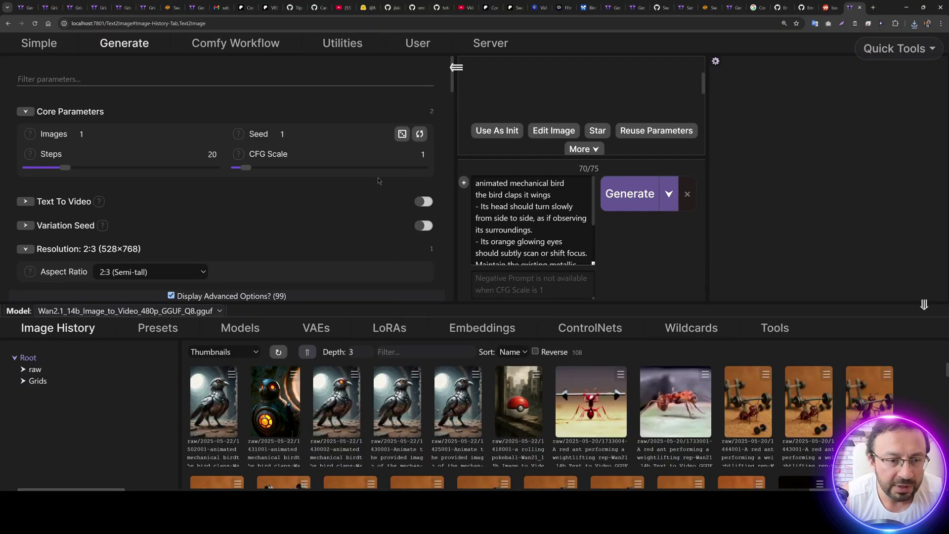
Step: Direct-apply the Wan_2_1_Text_To_Video preset, enabling Text To Video with CFG Scale 7
{"action": "scroll", "coordinate": [371, 238], "scroll_direction": "down", "scroll_amount": 2}
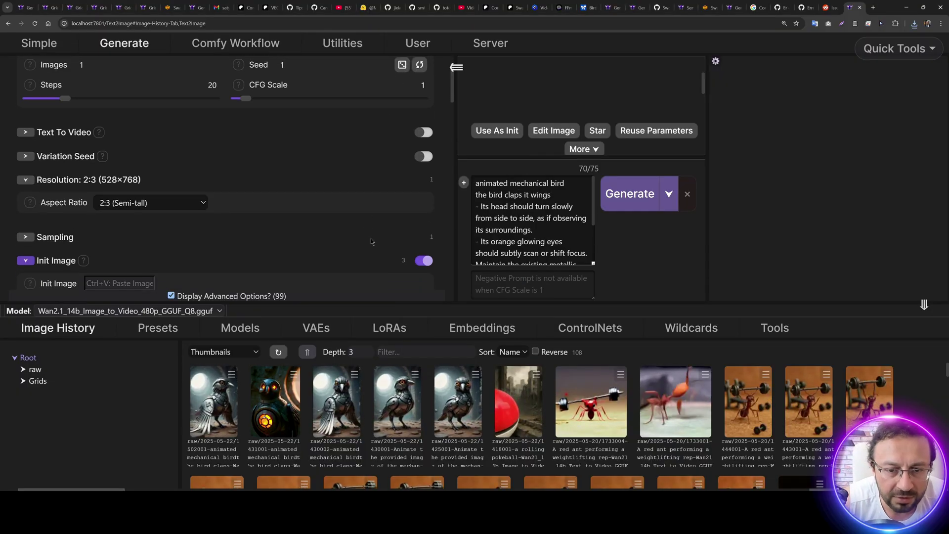
{"action": "scroll", "coordinate": [371, 238], "scroll_direction": "up", "scroll_amount": 2}
{"action": "scroll", "coordinate": [321, 263], "scroll_direction": "down", "scroll_amount": 3}
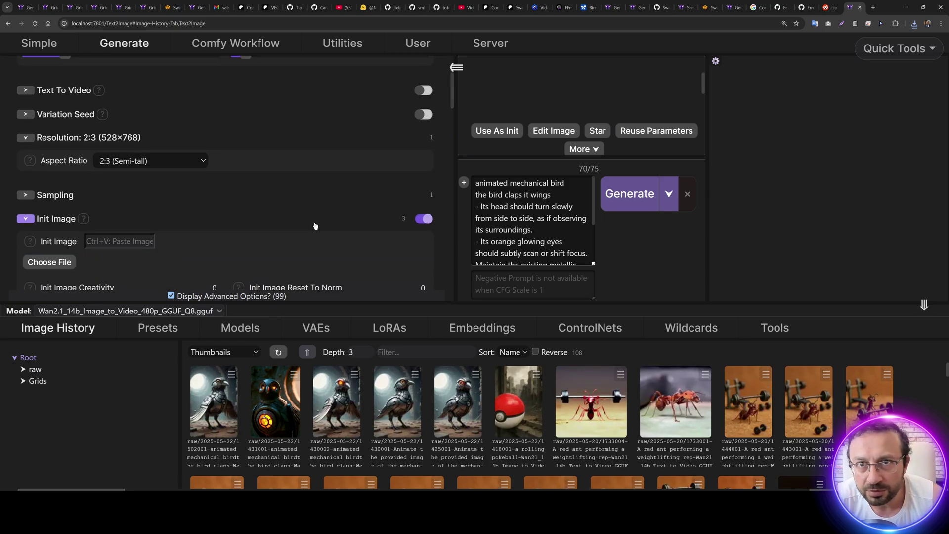
{"action": "scroll", "coordinate": [321, 264], "scroll_direction": "down", "scroll_amount": 5}
{"action": "left_click", "coordinate": [158, 328]}
{"action": "scroll", "coordinate": [635, 425], "scroll_direction": "down", "scroll_amount": 3}
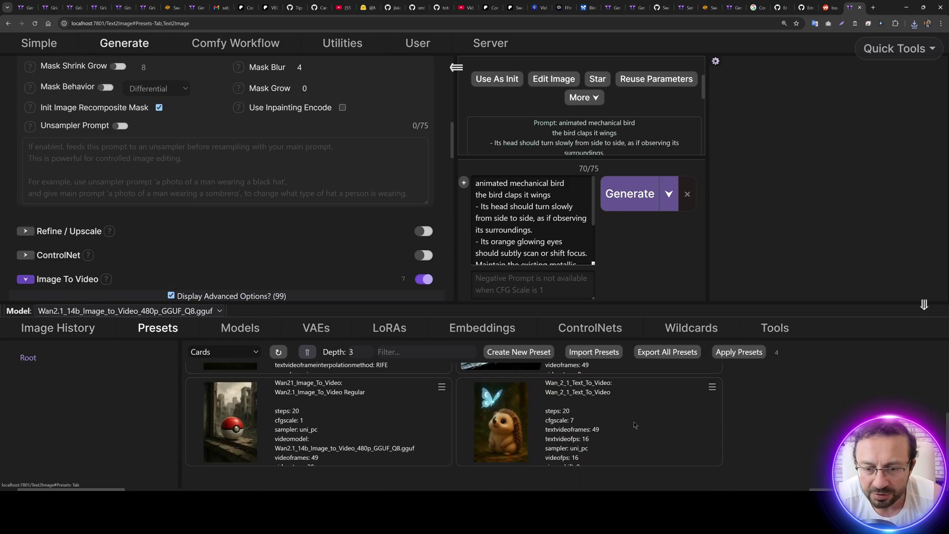
{"action": "left_click", "coordinate": [711, 387]}
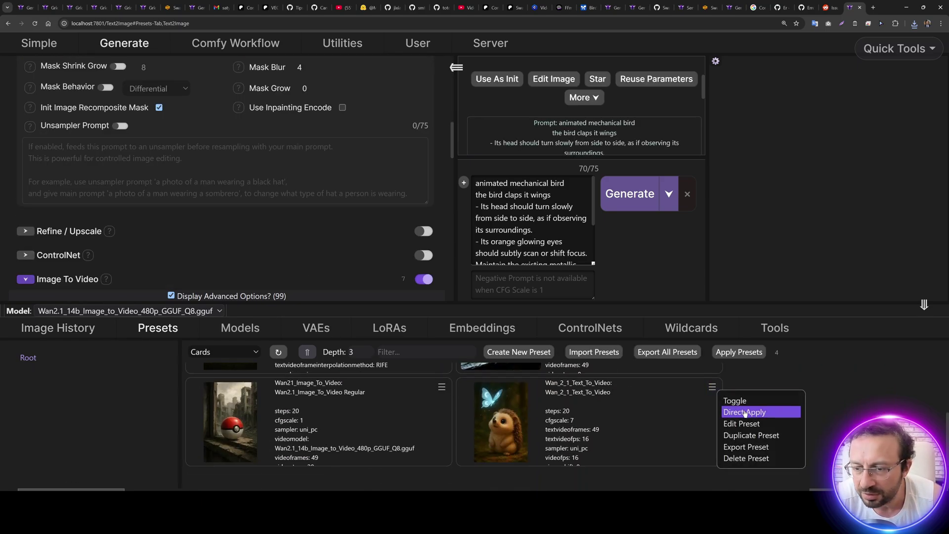
{"action": "left_click", "coordinate": [757, 412]}
{"action": "scroll", "coordinate": [306, 157], "scroll_direction": "up", "scroll_amount": 8}
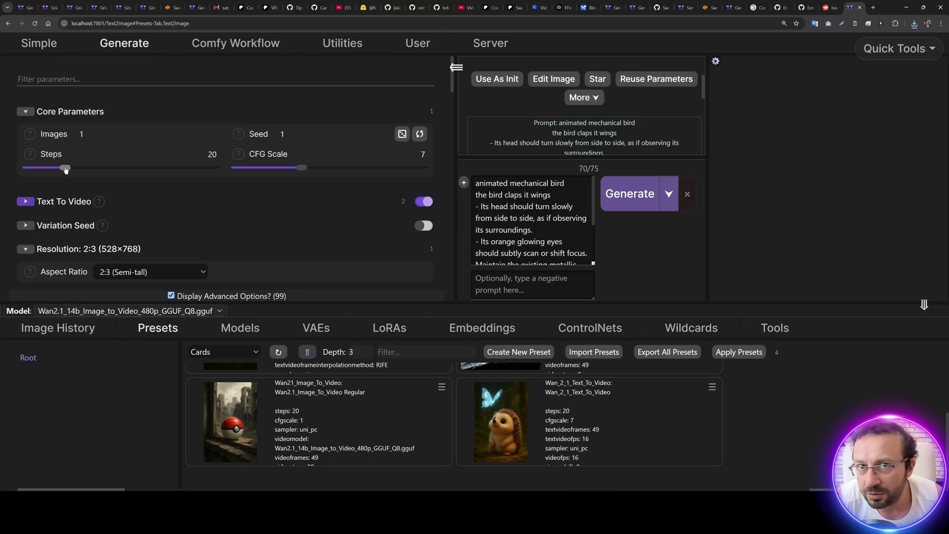
Step: Raise Steps from 20 to 30 and set the Text2Video Format to h265-mp4
{"action": "left_click_drag", "start_coordinate": [66, 169], "coordinate": [84, 169]}
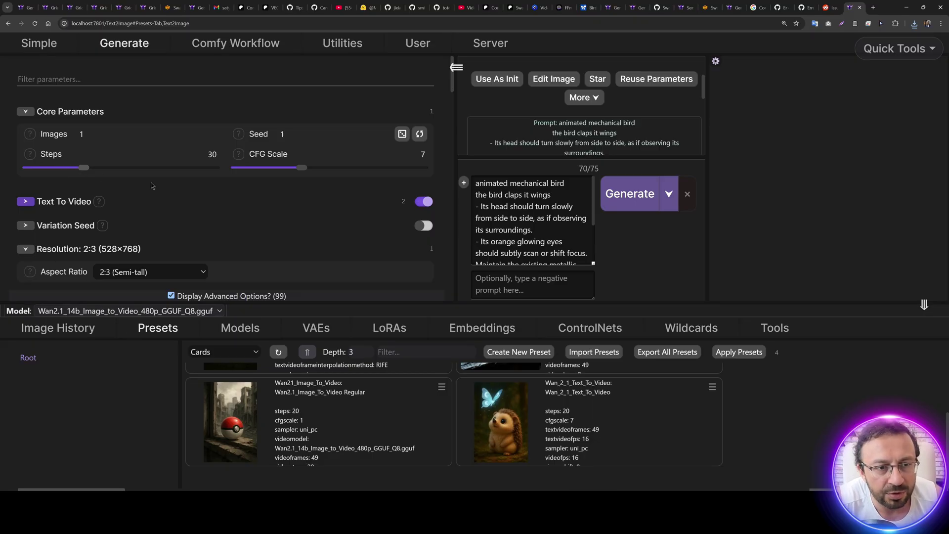
{"action": "scroll", "coordinate": [25, 200], "scroll_direction": "down", "scroll_amount": 1}
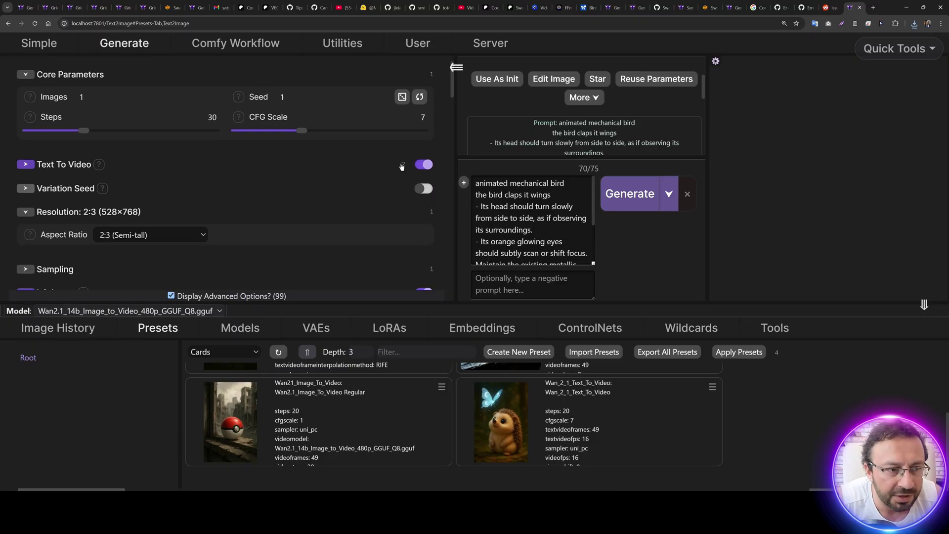
{"action": "left_click", "coordinate": [25, 164]}
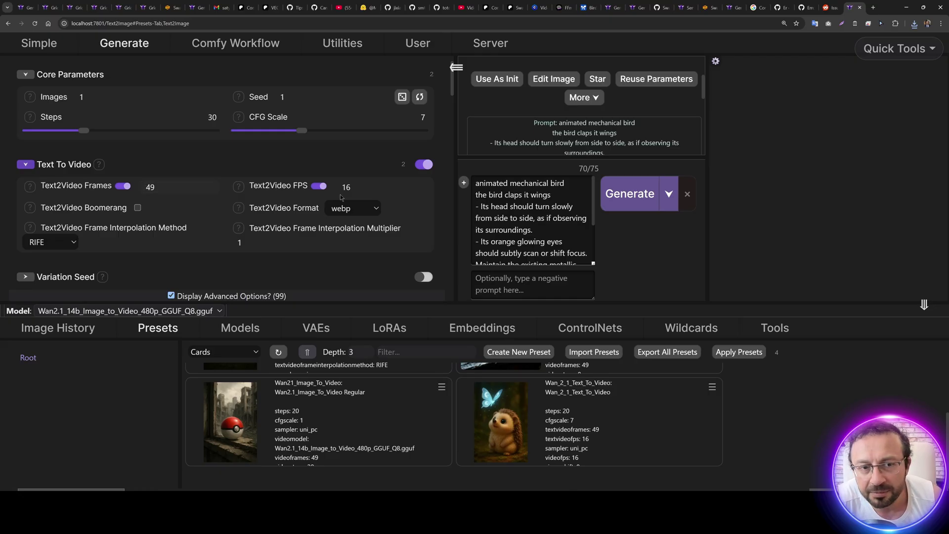
{"action": "left_click", "coordinate": [355, 212]}
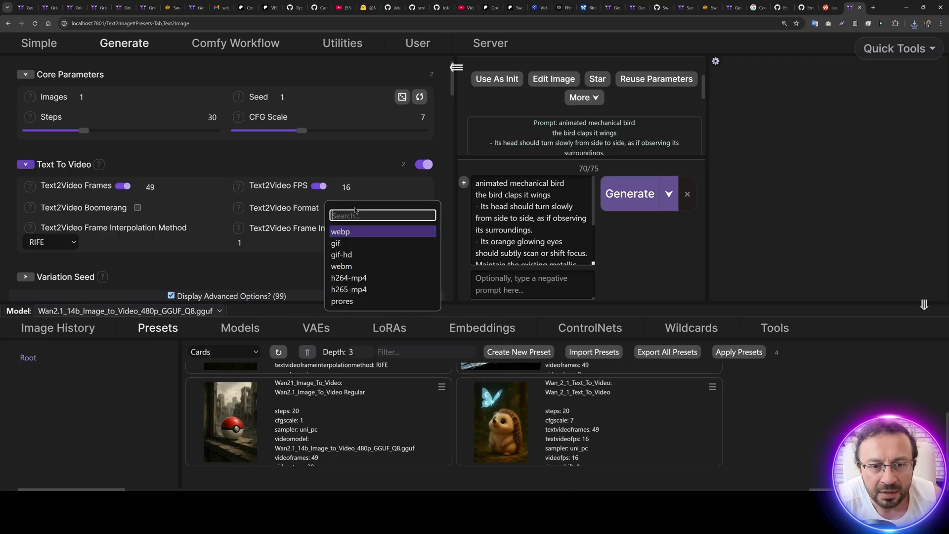
{"action": "left_click", "coordinate": [352, 288]}
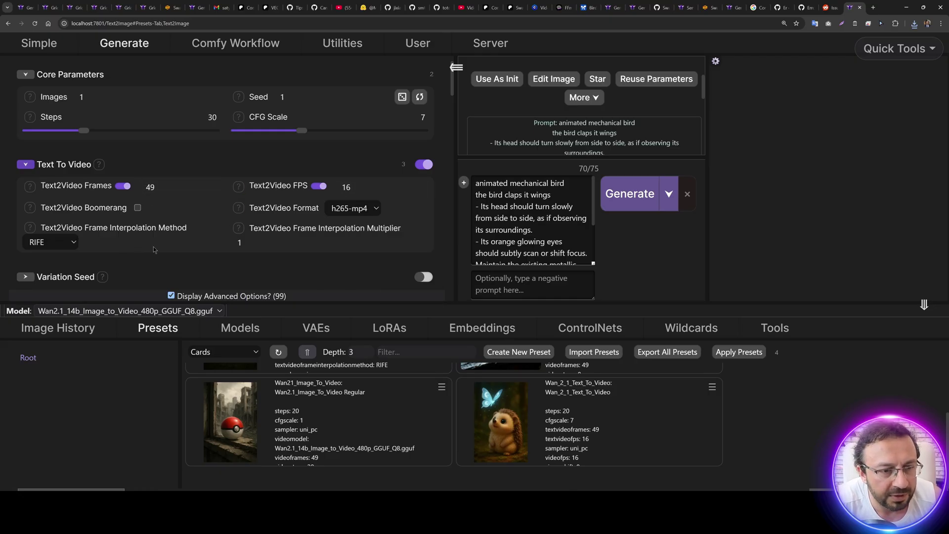
Step: Set the frame Interpolation Multiplier to 2 and collapse the Text To Video section
{"action": "double_click", "coordinate": [241, 243]}
{"action": "type", "text": "2"}
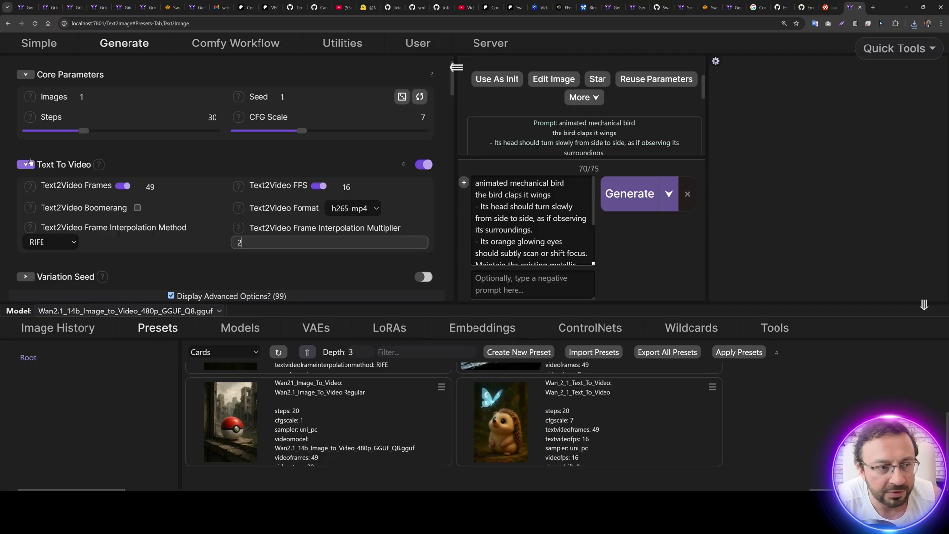
{"action": "left_click", "coordinate": [75, 164]}
{"action": "scroll", "coordinate": [75, 144], "scroll_direction": "down", "scroll_amount": 2}
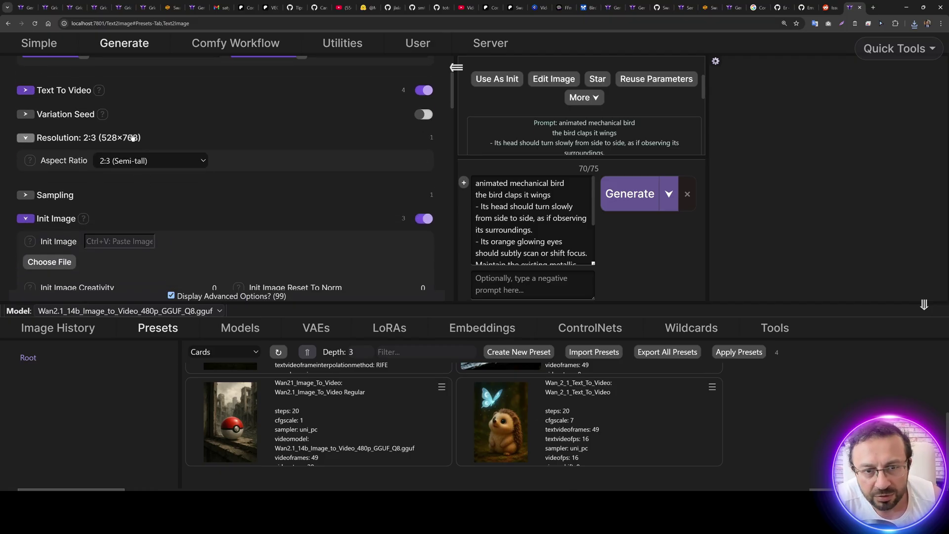
{"action": "left_click", "coordinate": [256, 329]}
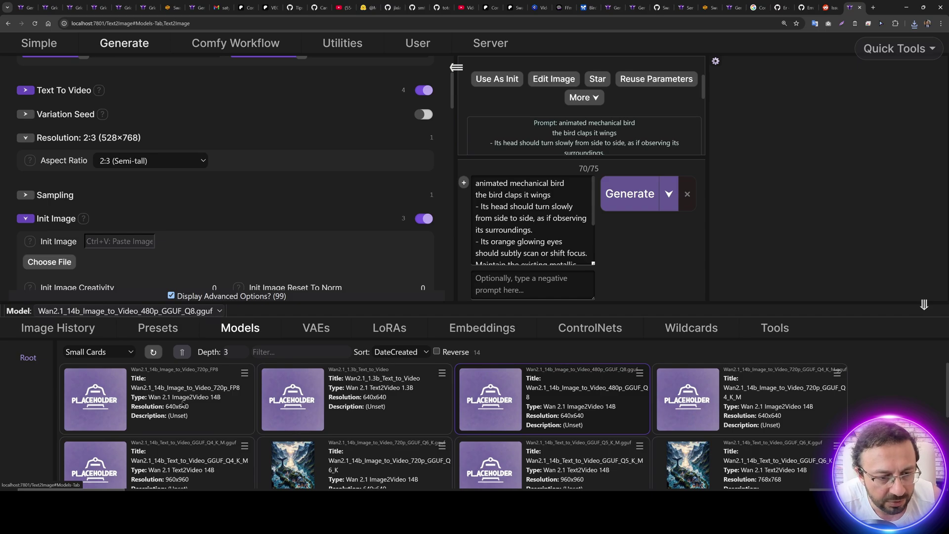
Step: Select the Wan2.1_14b_Text_to_Video_GGUF_Q8 model (784x1136) and check its 960x960 standard resolution
{"action": "scroll", "coordinate": [182, 405], "scroll_direction": "down", "scroll_amount": 2}
{"action": "left_click", "coordinate": [293, 434]}
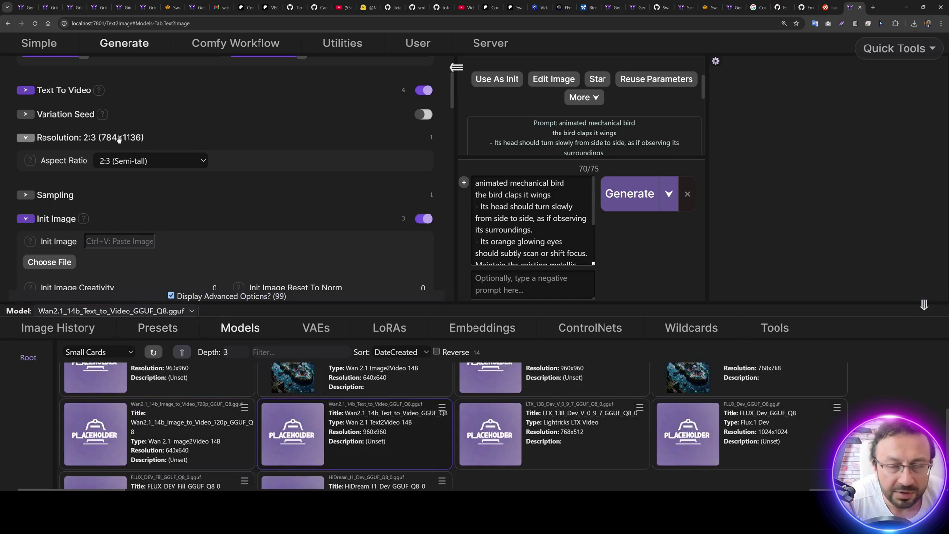
{"action": "left_click", "coordinate": [442, 409]}
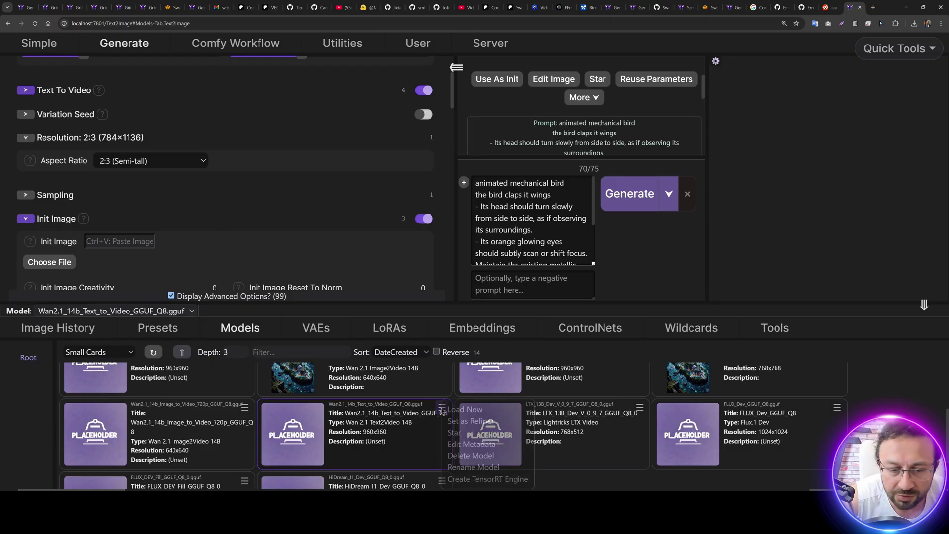
{"action": "left_click", "coordinate": [479, 446]}
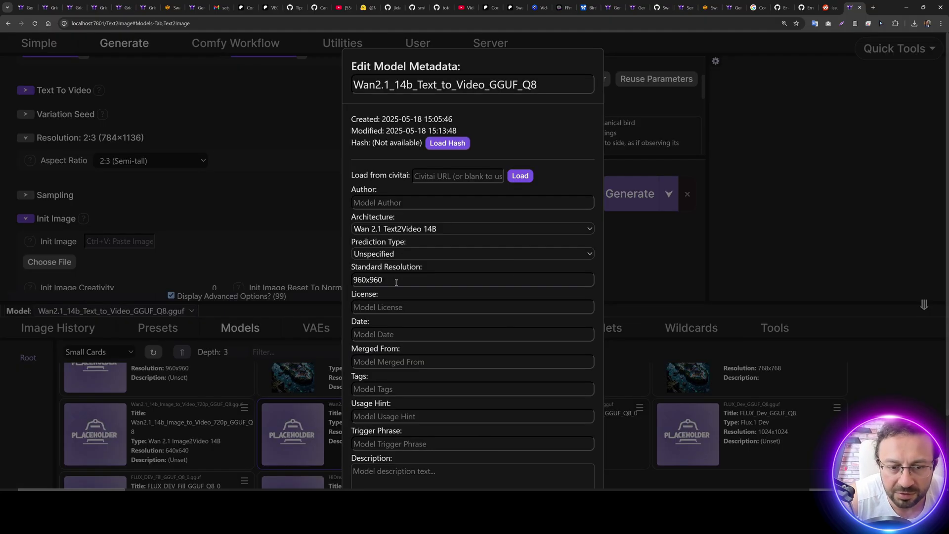
{"action": "left_click_drag", "start_coordinate": [396, 282], "coordinate": [340, 281]}
Step: Close the model metadata and switch off Init Image and Image To Video
{"action": "left_click", "coordinate": [285, 193]}
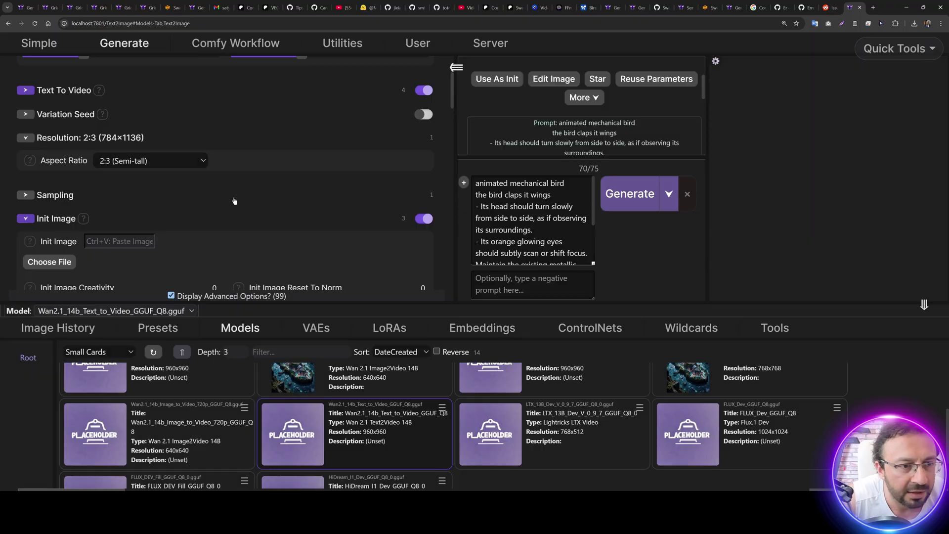
{"action": "scroll", "coordinate": [163, 195], "scroll_direction": "down", "scroll_amount": 2}
{"action": "scroll", "coordinate": [159, 197], "scroll_direction": "down", "scroll_amount": 1}
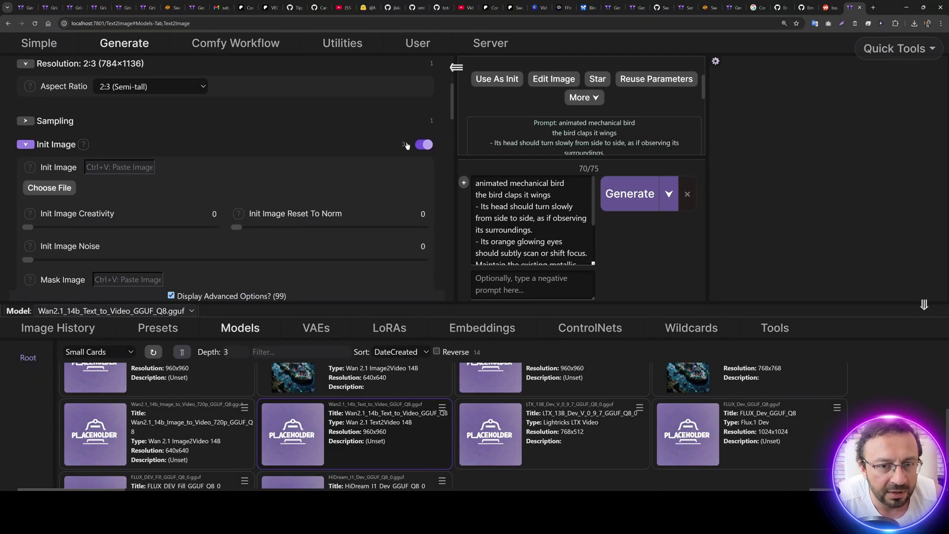
{"action": "left_click", "coordinate": [423, 145]}
{"action": "left_click", "coordinate": [25, 144]}
{"action": "left_click", "coordinate": [26, 121]}
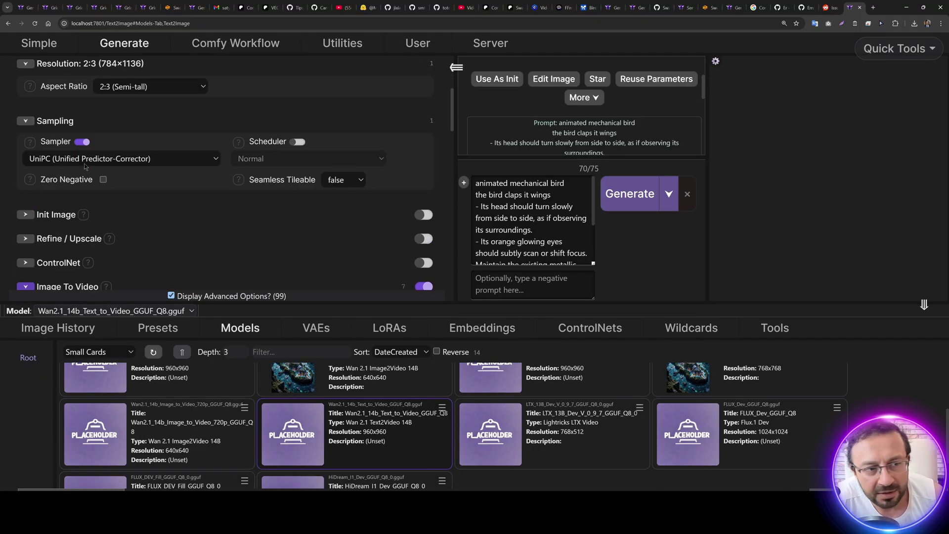
{"action": "left_click", "coordinate": [26, 121]}
{"action": "scroll", "coordinate": [426, 164], "scroll_direction": "down", "scroll_amount": 2}
{"action": "left_click", "coordinate": [423, 142]}
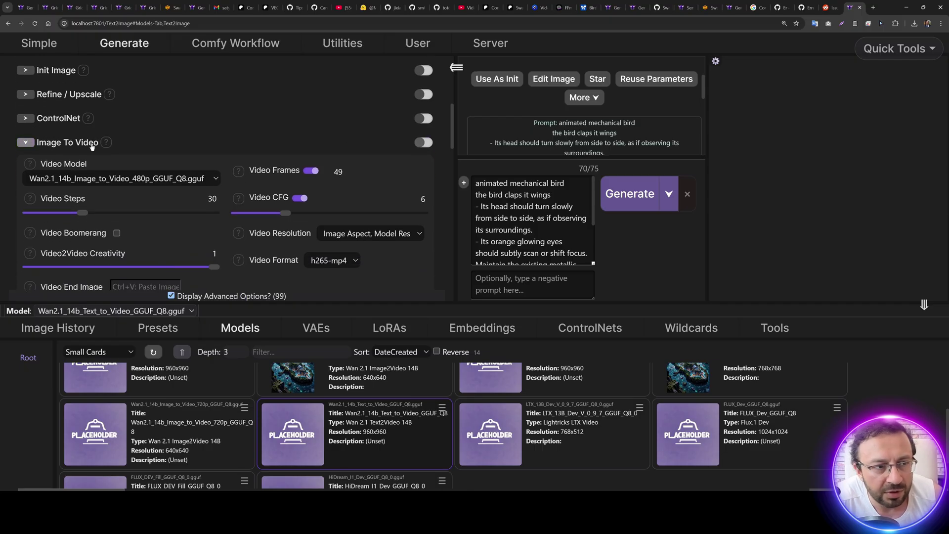
{"action": "left_click", "coordinate": [25, 142]}
Step: Enable Sigma Shift at 8 under Advanced Video and generate the bird video
{"action": "left_click", "coordinate": [25, 163]}
{"action": "scroll", "coordinate": [25, 163], "scroll_direction": "down", "scroll_amount": 2}
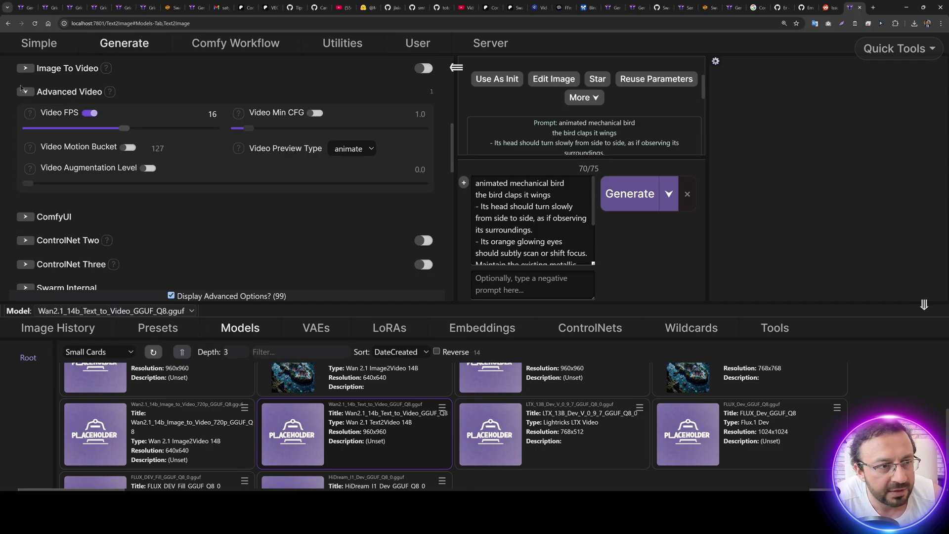
{"action": "scroll", "coordinate": [131, 184], "scroll_direction": "down", "scroll_amount": 6}
{"action": "scroll", "coordinate": [131, 184], "scroll_direction": "down", "scroll_amount": 3}
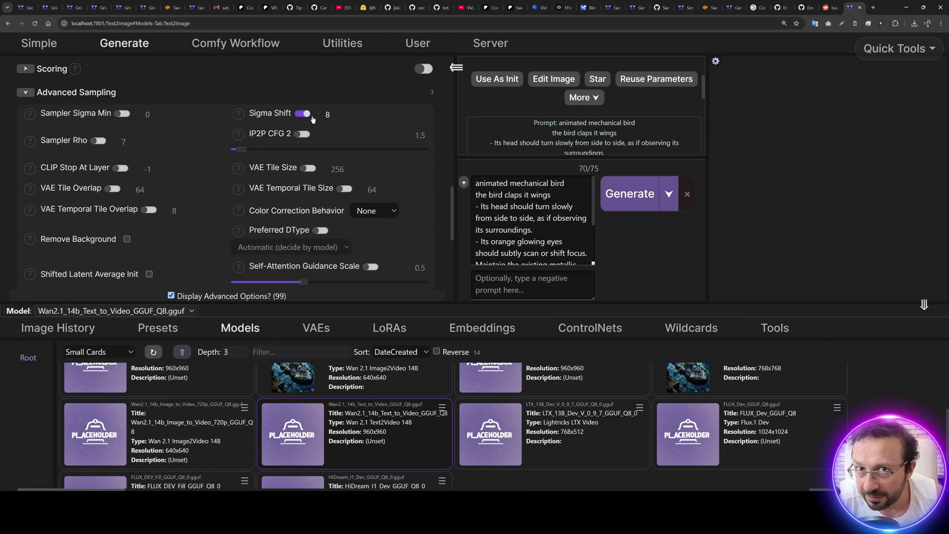
{"action": "scroll", "coordinate": [219, 203], "scroll_direction": "down", "scroll_amount": 6}
{"action": "scroll", "coordinate": [218, 204], "scroll_direction": "up", "scroll_amount": 7}
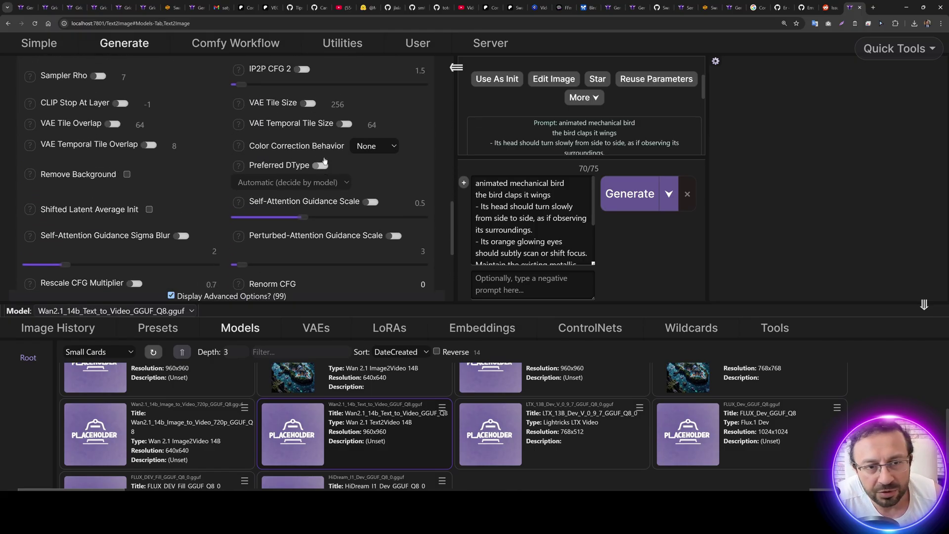
{"action": "left_click", "coordinate": [304, 113]}
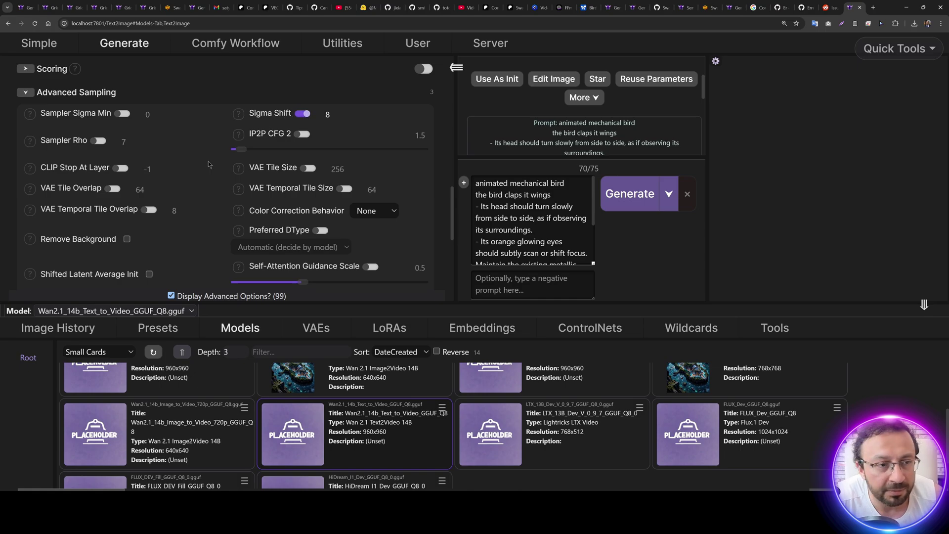
{"action": "scroll", "coordinate": [182, 195], "scroll_direction": "down", "scroll_amount": 9}
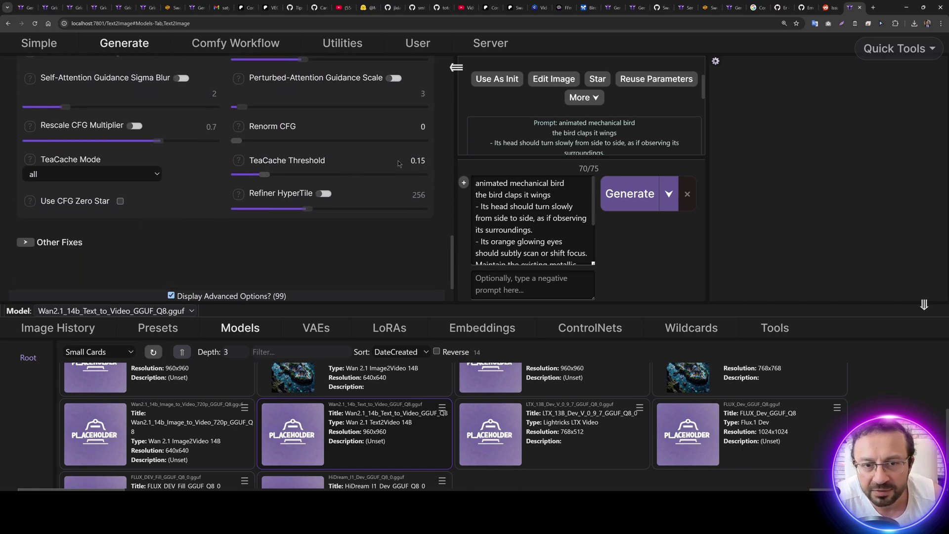
{"action": "left_click", "coordinate": [630, 193]}
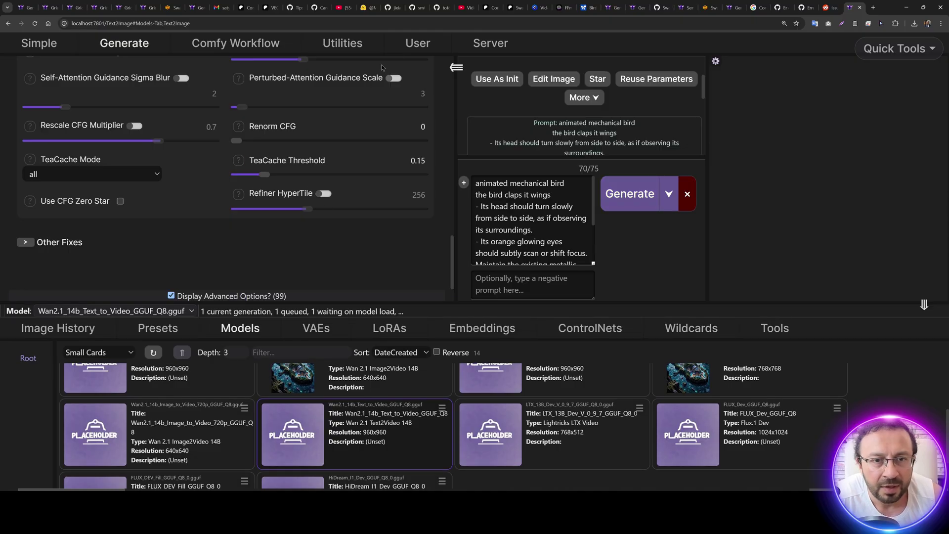
Step: Highlight the gguf qtypes line in the server logs and bring up the GPU monitor and console
{"action": "left_click", "coordinate": [490, 43]}
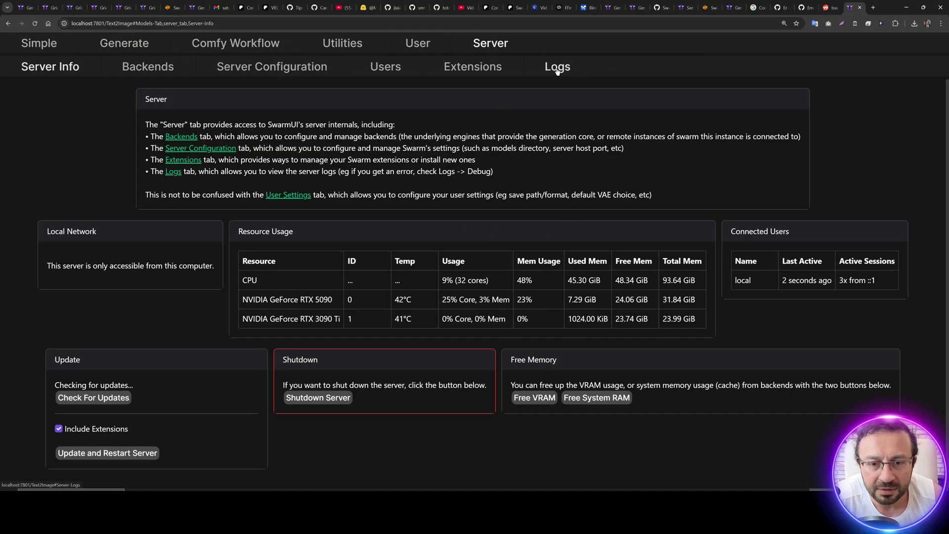
{"action": "left_click", "coordinate": [557, 69]}
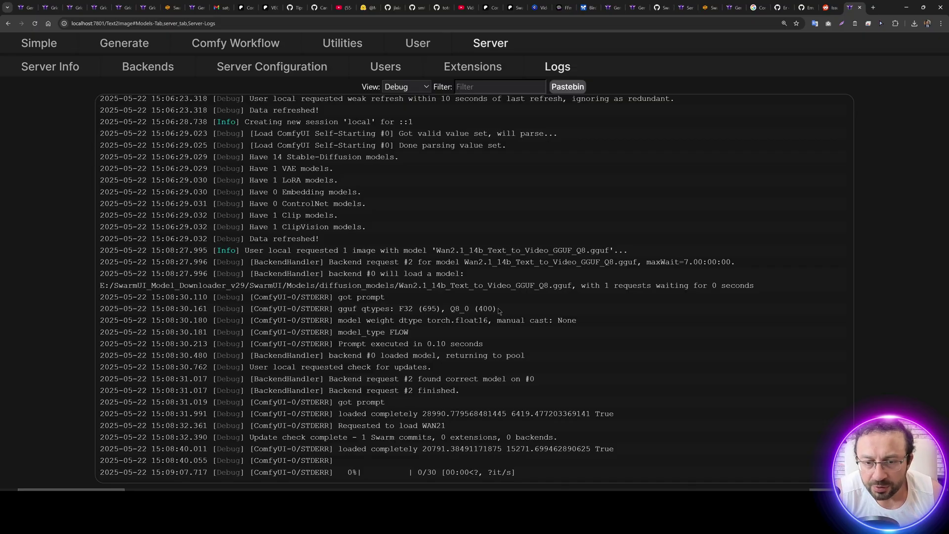
{"action": "left_click_drag", "start_coordinate": [498, 309], "coordinate": [360, 310]}
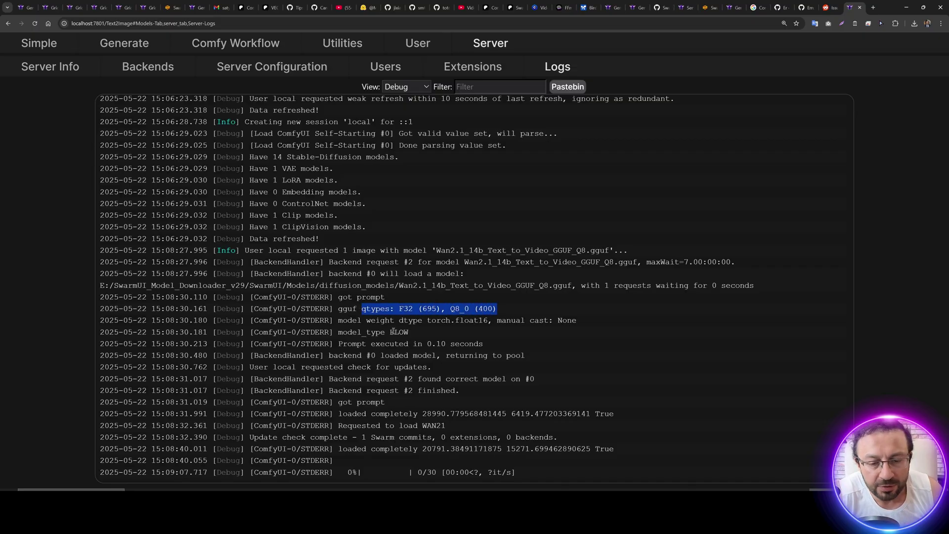
{"action": "key", "text": "alt+Tab"}
{"action": "key", "text": "alt+Tab"}
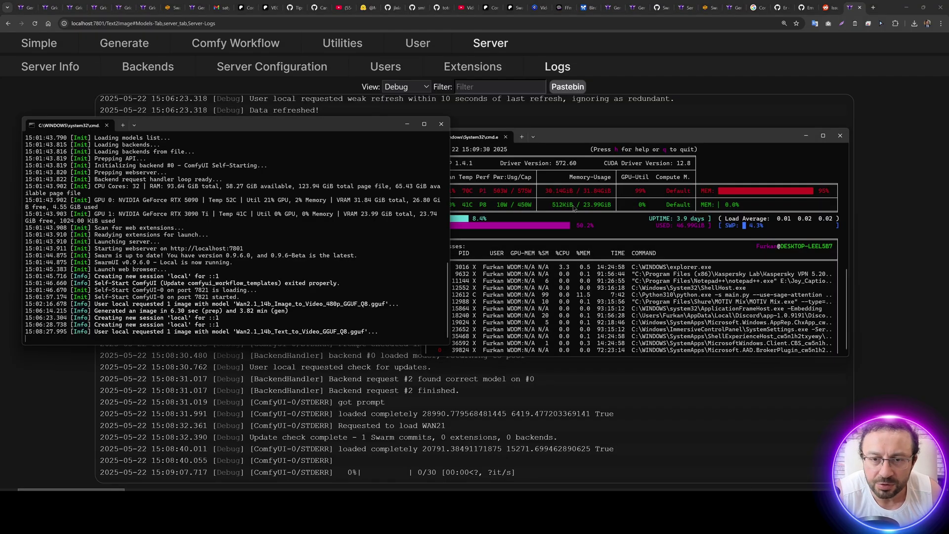
{"action": "left_click_drag", "start_coordinate": [556, 137], "coordinate": [572, 130]}
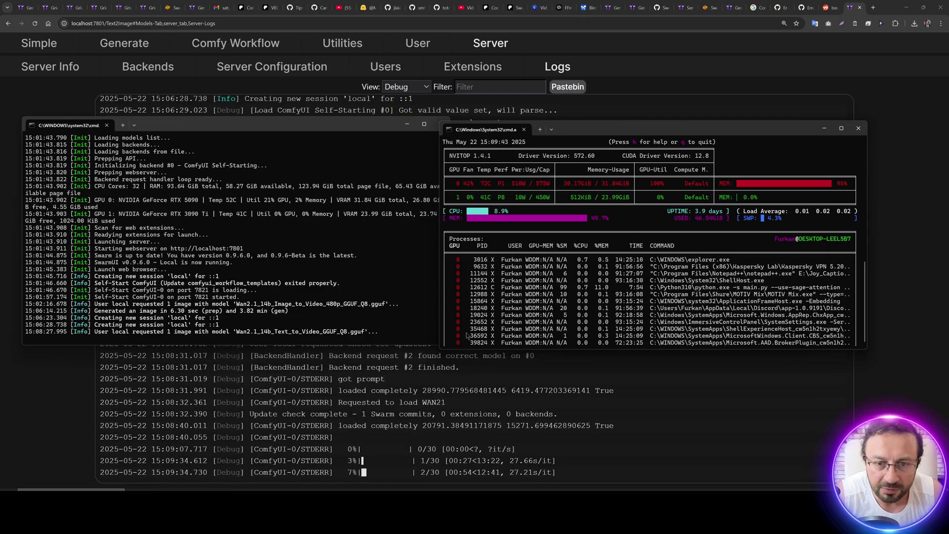
Step: Inspect the log's first and final step timings, through to 30 steps finished in 8.44 min
{"action": "left_click", "coordinate": [144, 43]}
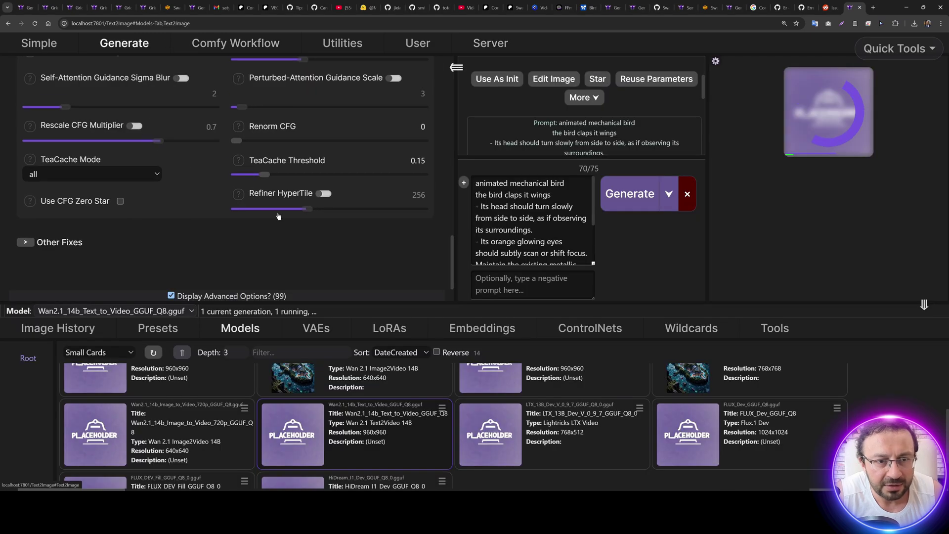
{"action": "scroll", "coordinate": [278, 216], "scroll_direction": "up", "scroll_amount": 20}
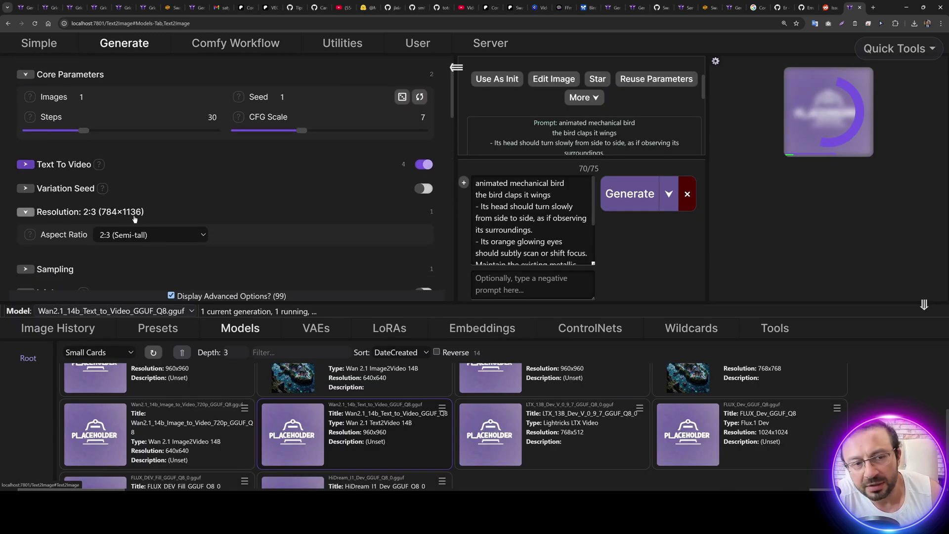
{"action": "left_click", "coordinate": [486, 47]}
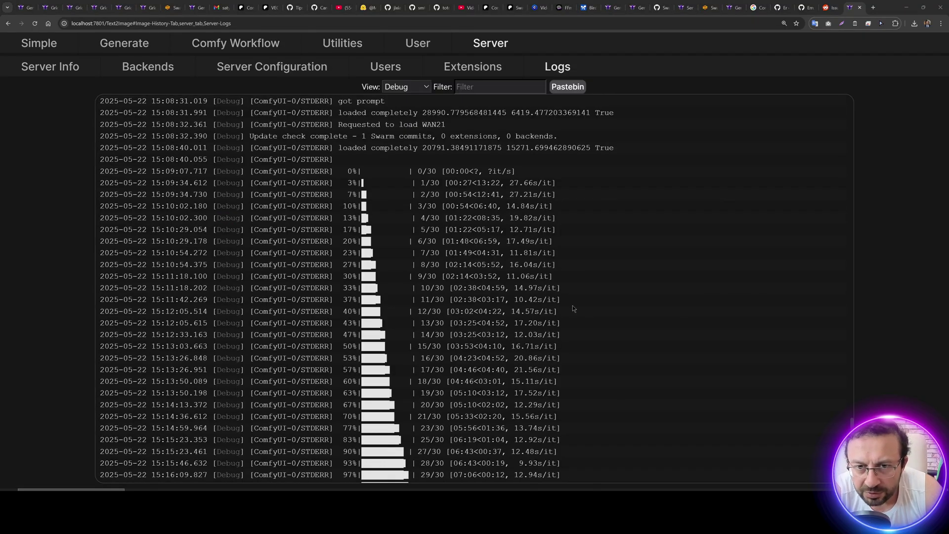
{"action": "left_click_drag", "start_coordinate": [426, 183], "coordinate": [523, 184]}
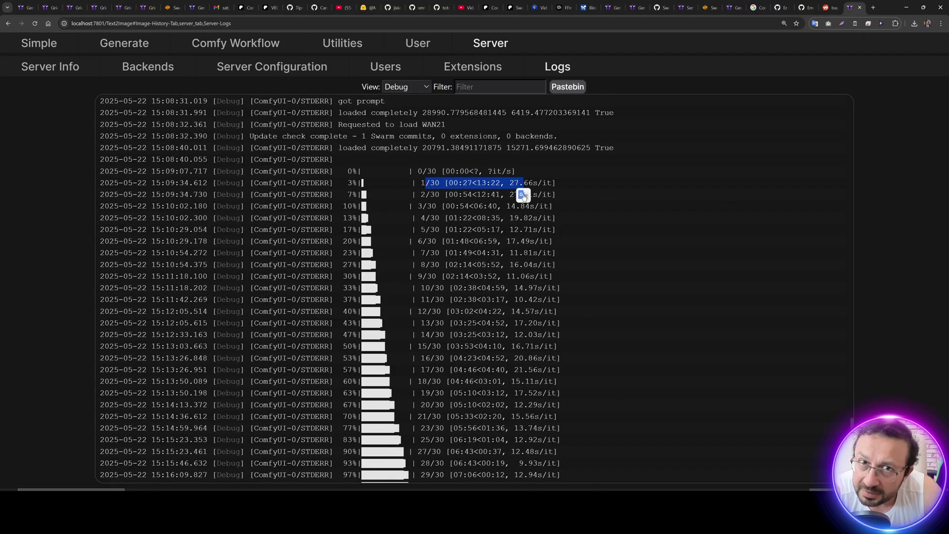
{"action": "scroll", "coordinate": [503, 288], "scroll_direction": "down", "scroll_amount": 3}
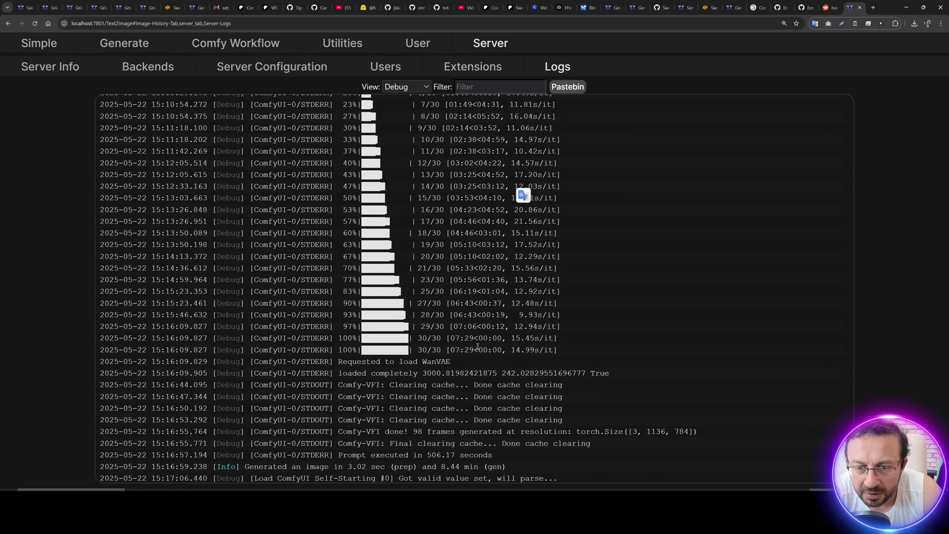
{"action": "left_click_drag", "start_coordinate": [453, 349], "coordinate": [553, 350]}
{"action": "left_click", "coordinate": [618, 363]}
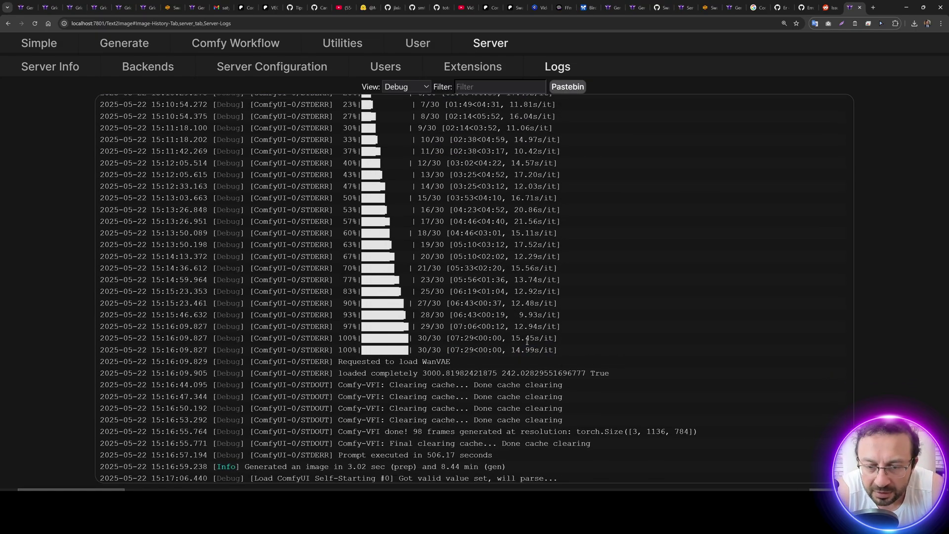
{"action": "scroll", "coordinate": [541, 351], "scroll_direction": "down", "scroll_amount": 5}
{"action": "scroll", "coordinate": [489, 364], "scroll_direction": "down", "scroll_amount": 3}
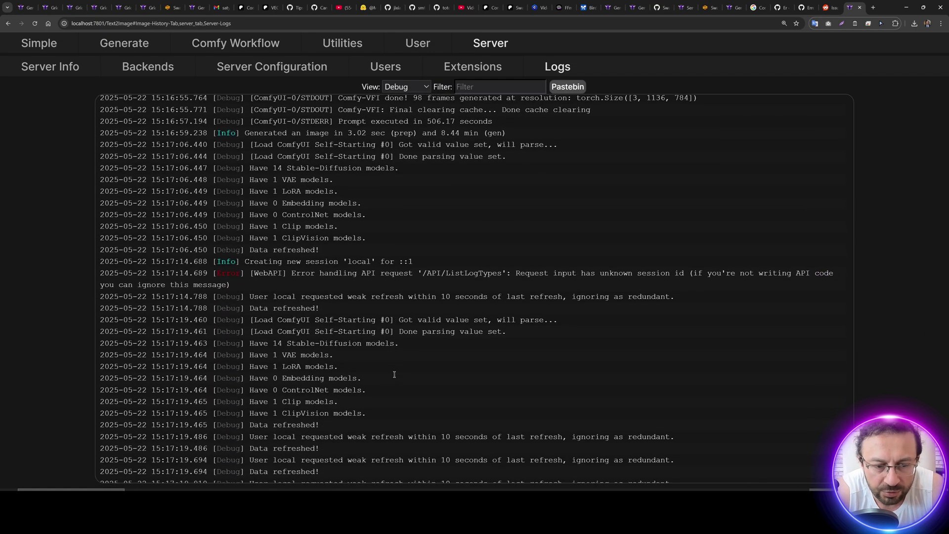
Step: Download the newest mechanical bird video from the generation history
{"action": "left_click", "coordinate": [124, 43]}
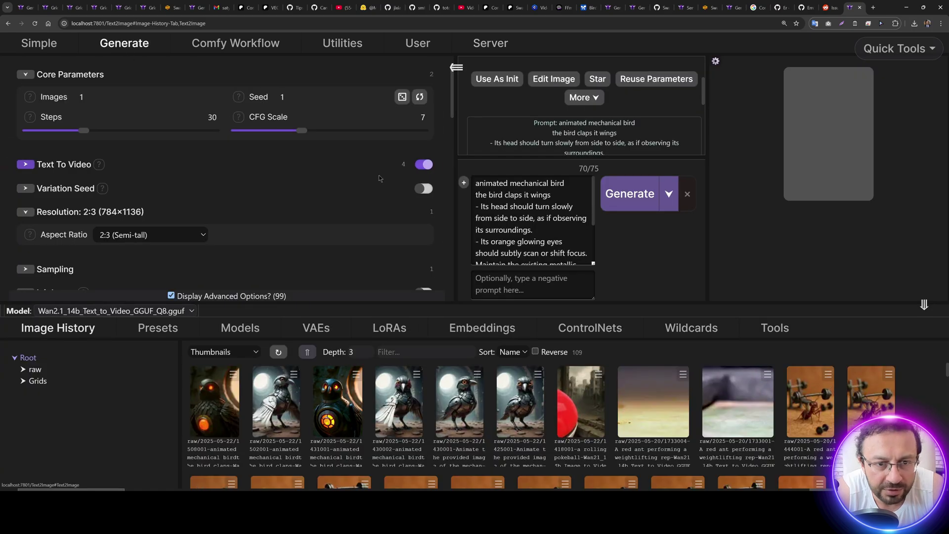
{"action": "left_click", "coordinate": [233, 374]}
{"action": "left_click", "coordinate": [252, 421]}
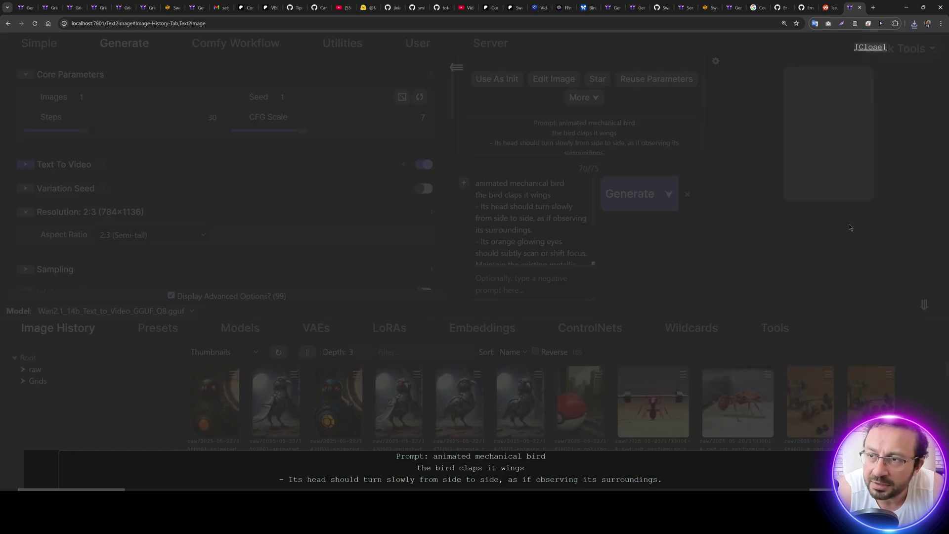
Step: Play the downloaded bird video in MPC-HC, toggling fullscreen on and off
{"action": "left_click", "coordinate": [914, 23]}
{"action": "left_click", "coordinate": [855, 64]}
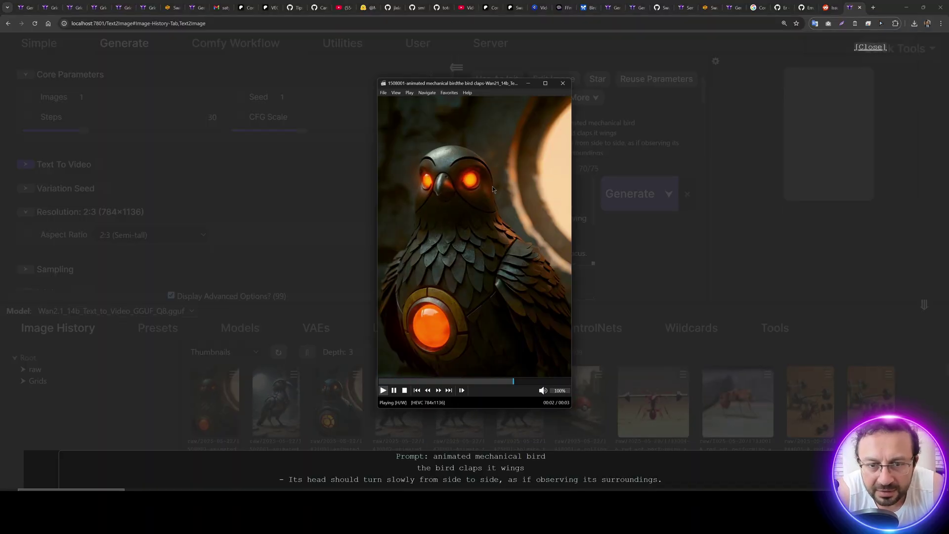
{"action": "double_click", "coordinate": [487, 224]}
{"action": "double_click", "coordinate": [461, 232]}
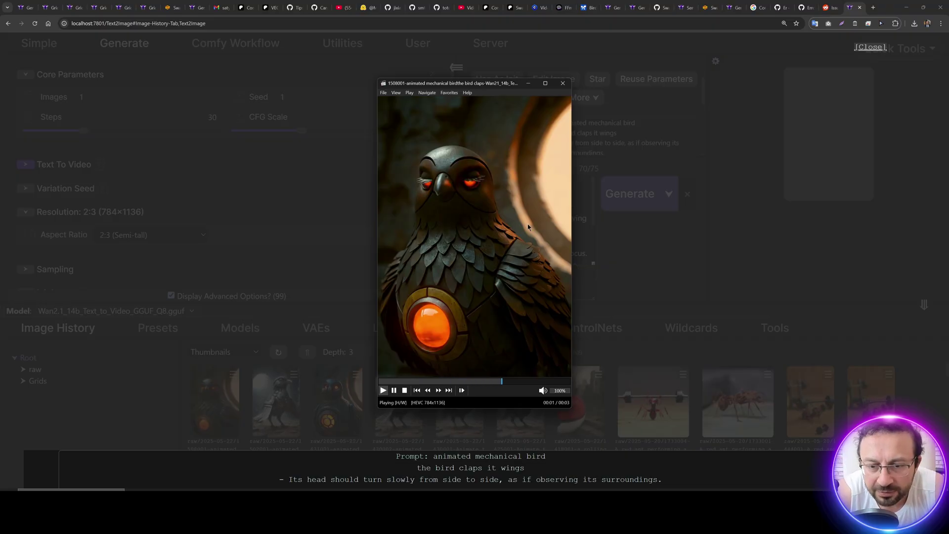
Step: Close the player and preview overlay, then widen the prompt panel to read the full bird prompt
{"action": "left_click", "coordinate": [544, 235]}
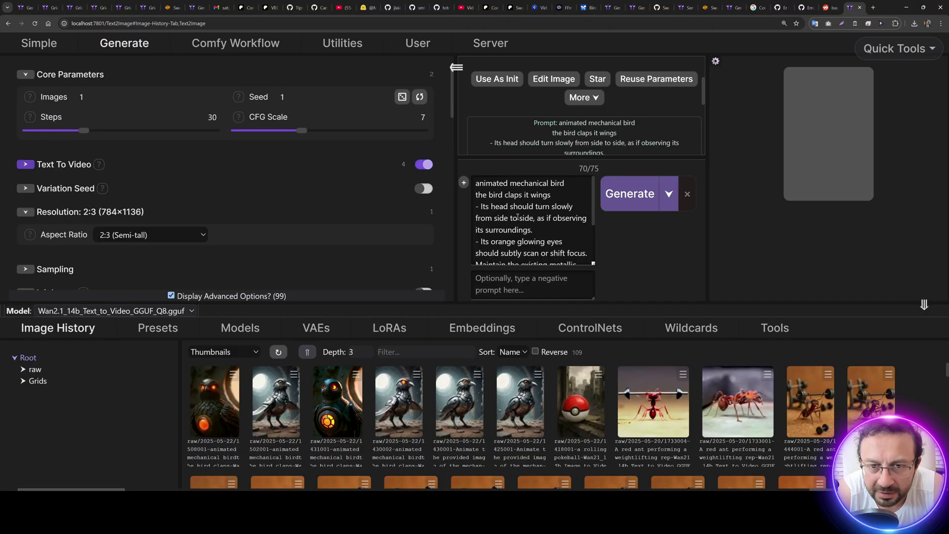
{"action": "left_click_drag", "start_coordinate": [453, 231], "coordinate": [335, 230]}
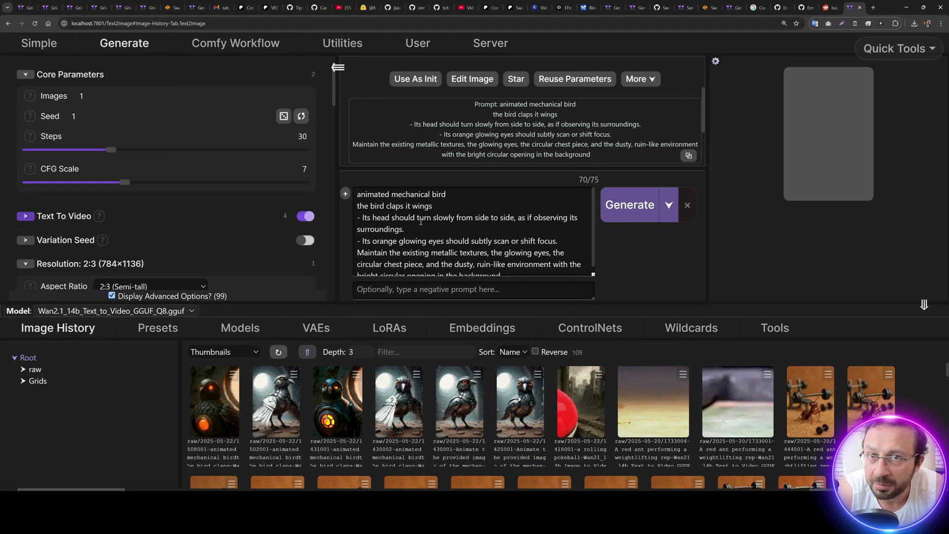
{"action": "scroll", "coordinate": [448, 235], "scroll_direction": "down", "scroll_amount": 1}
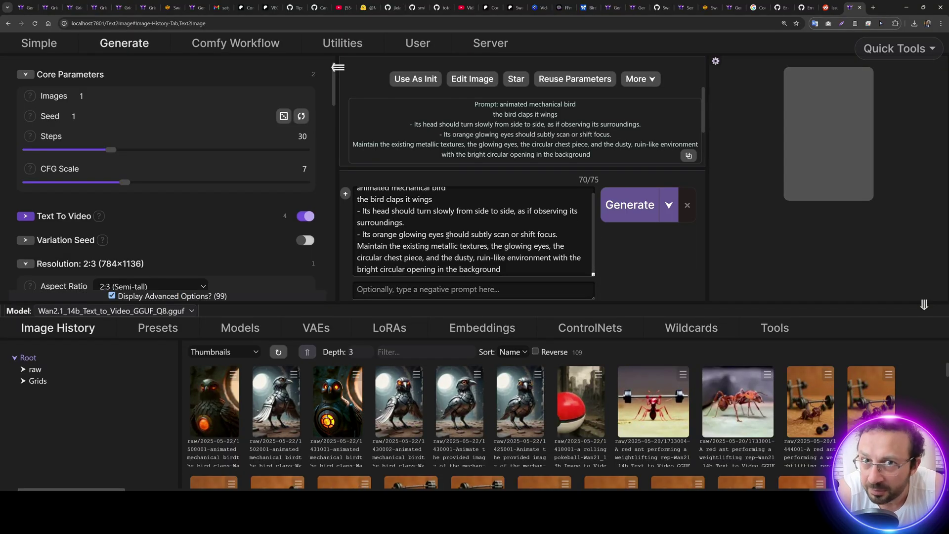